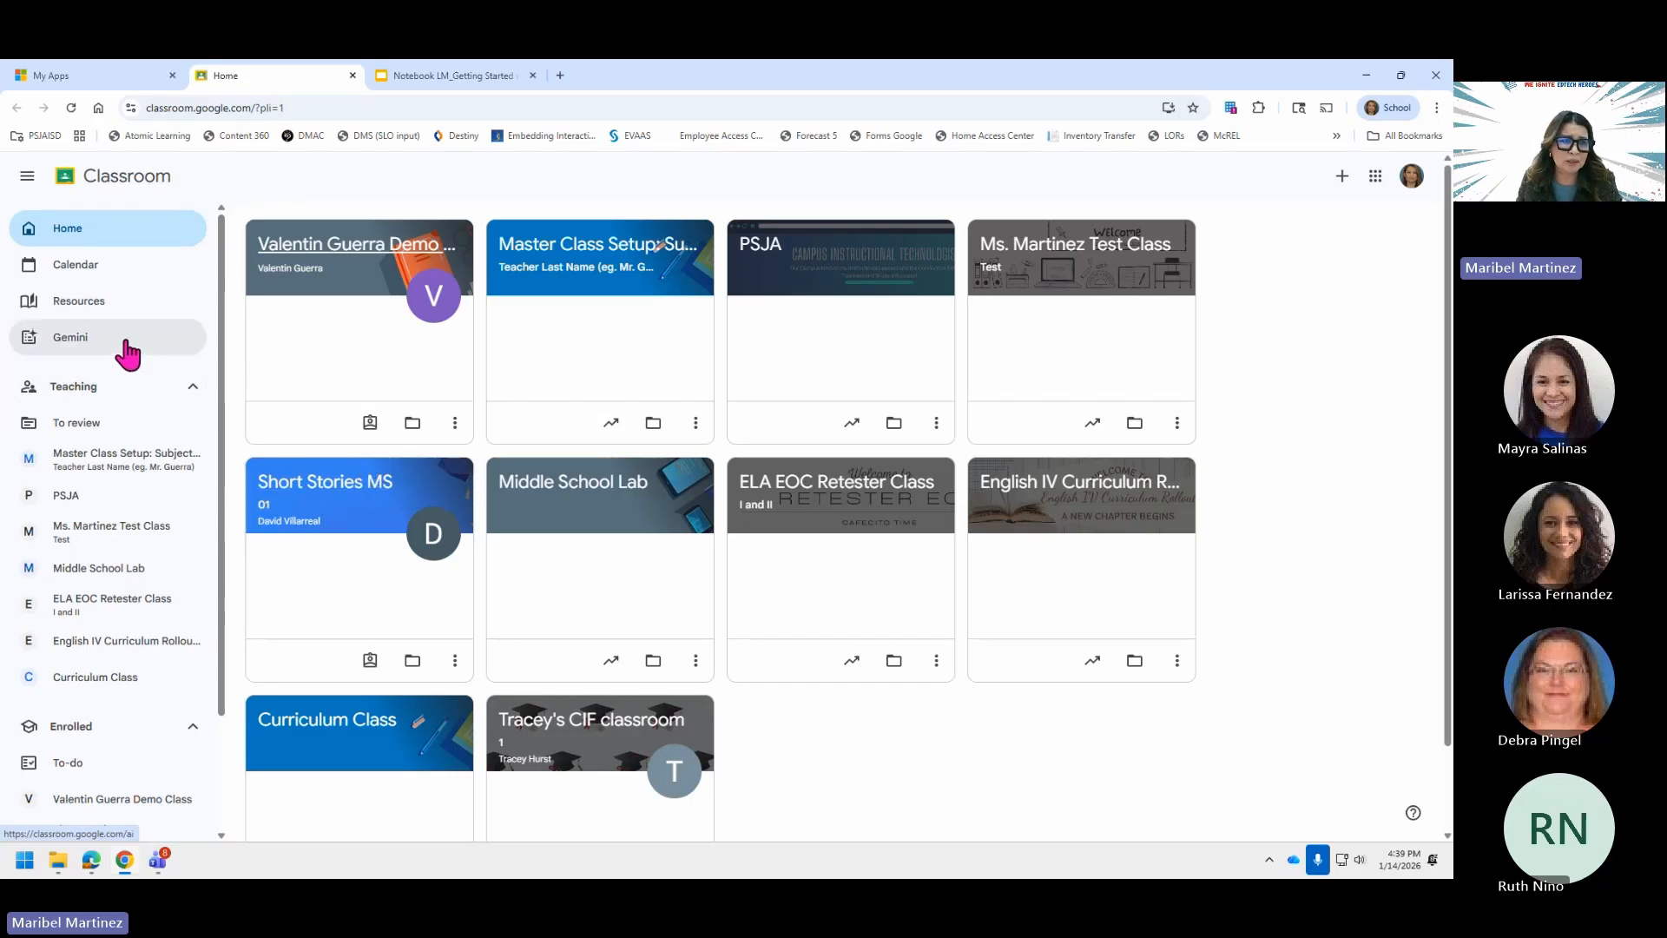
- Open NotebookLM through the notebook creation option in Classroom's Gemini tools for educators
{"action": "left_click", "coordinate": [126, 352]}
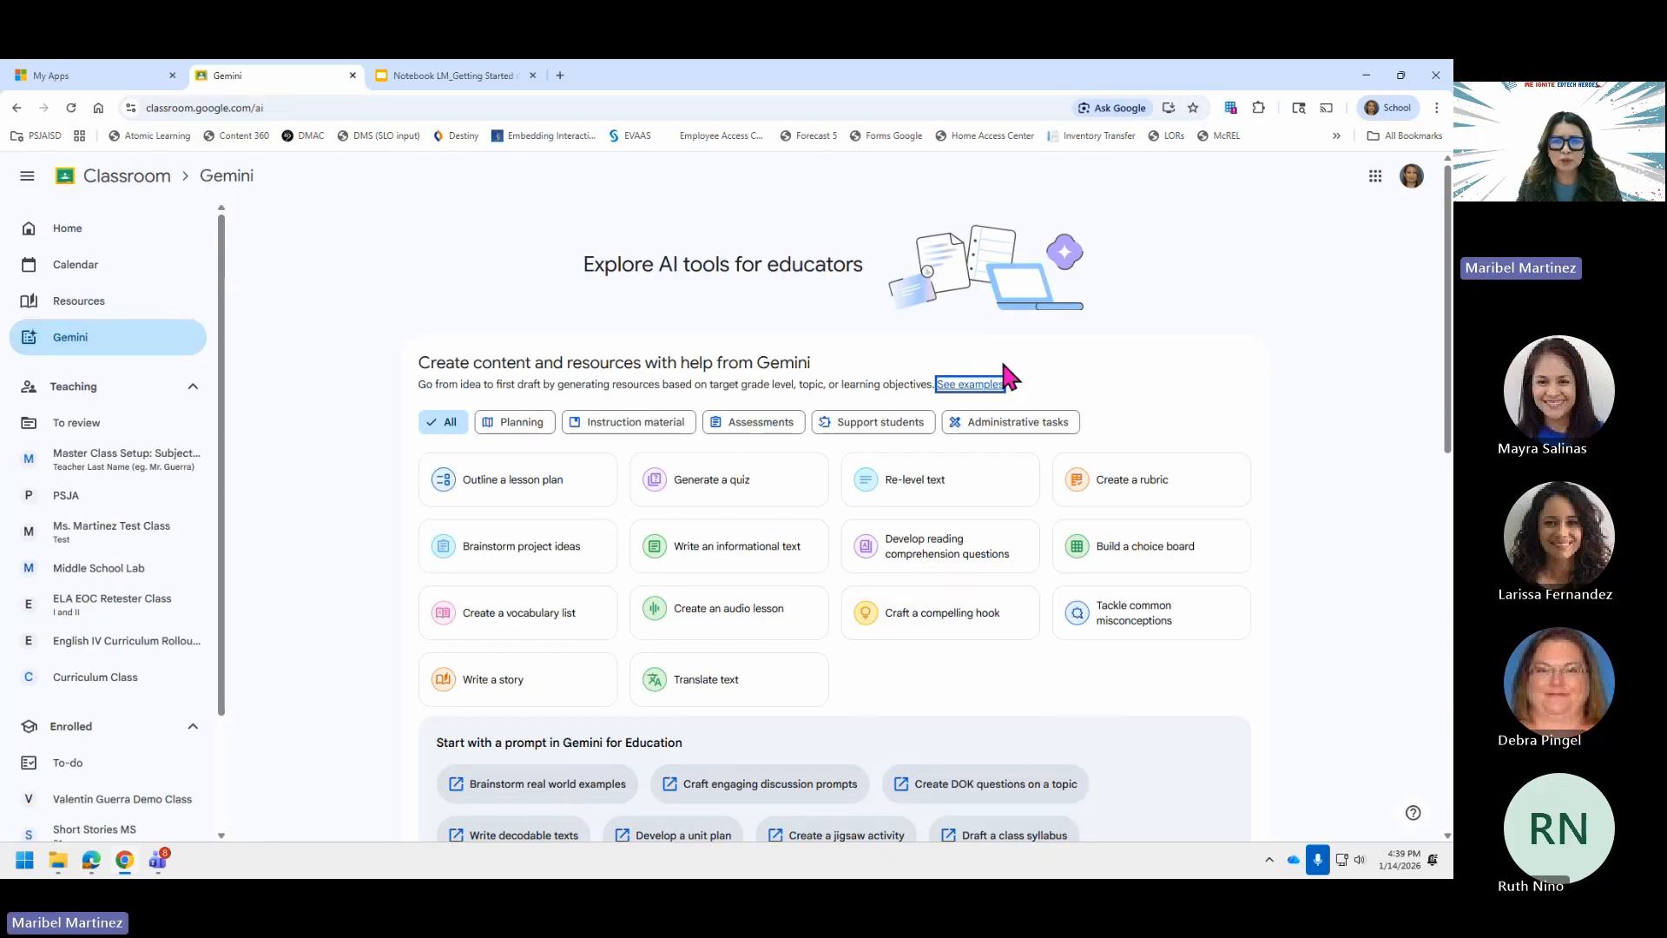
{"action": "scroll", "coordinate": [996, 539], "scroll_direction": "down", "scroll_amount": 6}
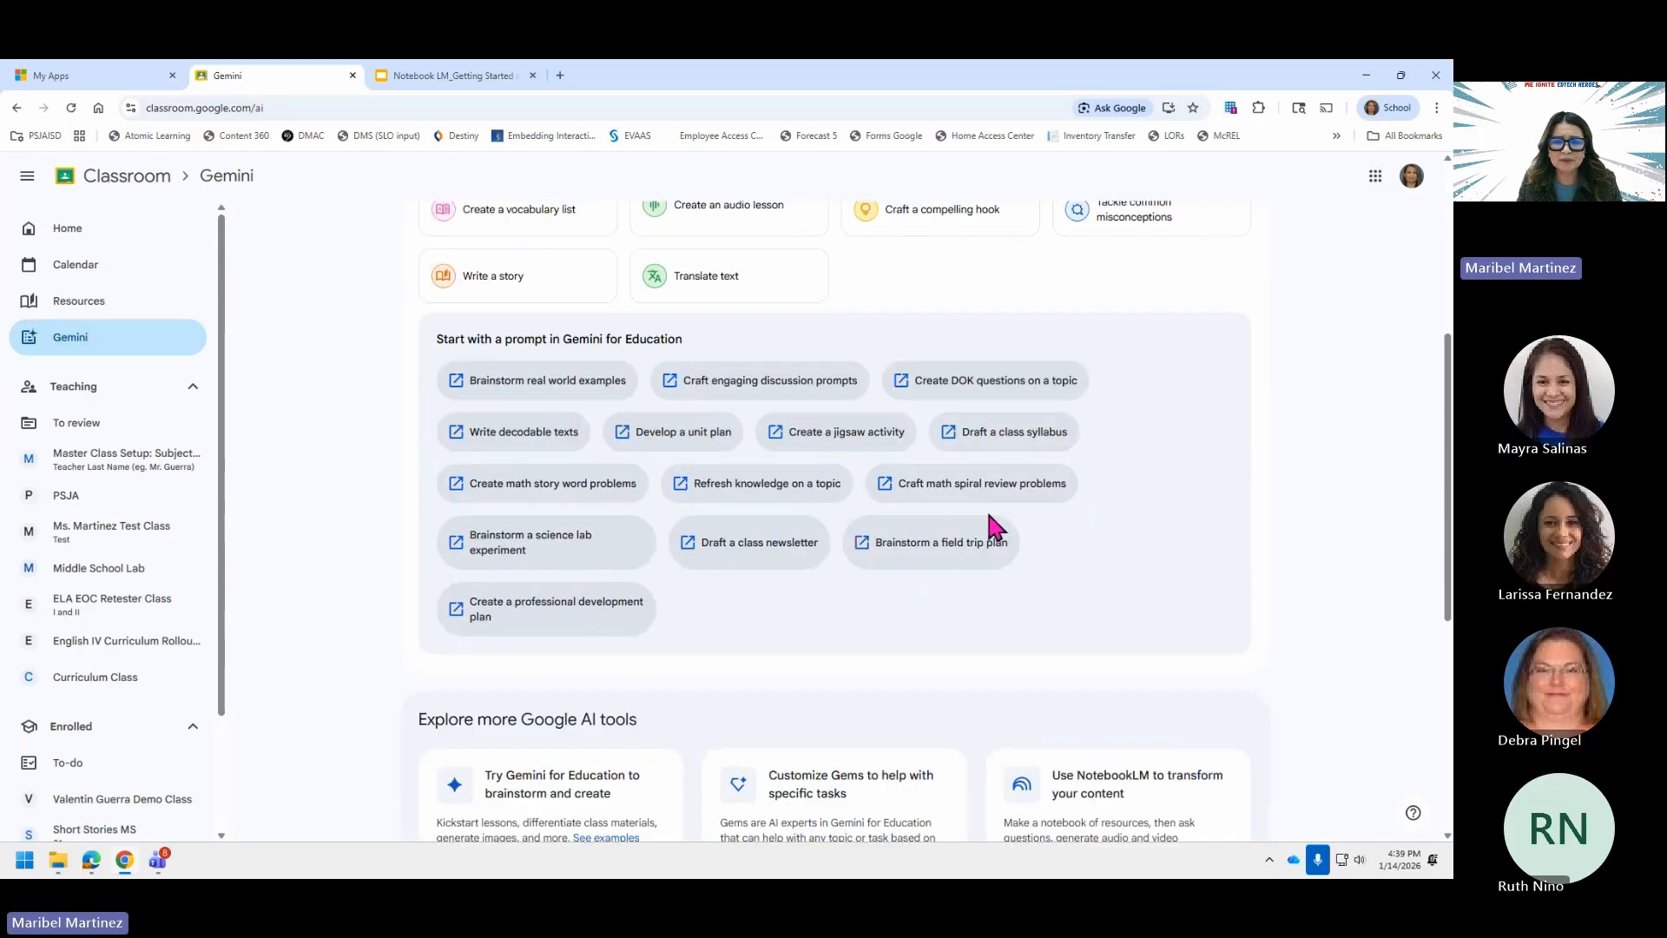
{"action": "scroll", "coordinate": [990, 517], "scroll_direction": "down", "scroll_amount": 2}
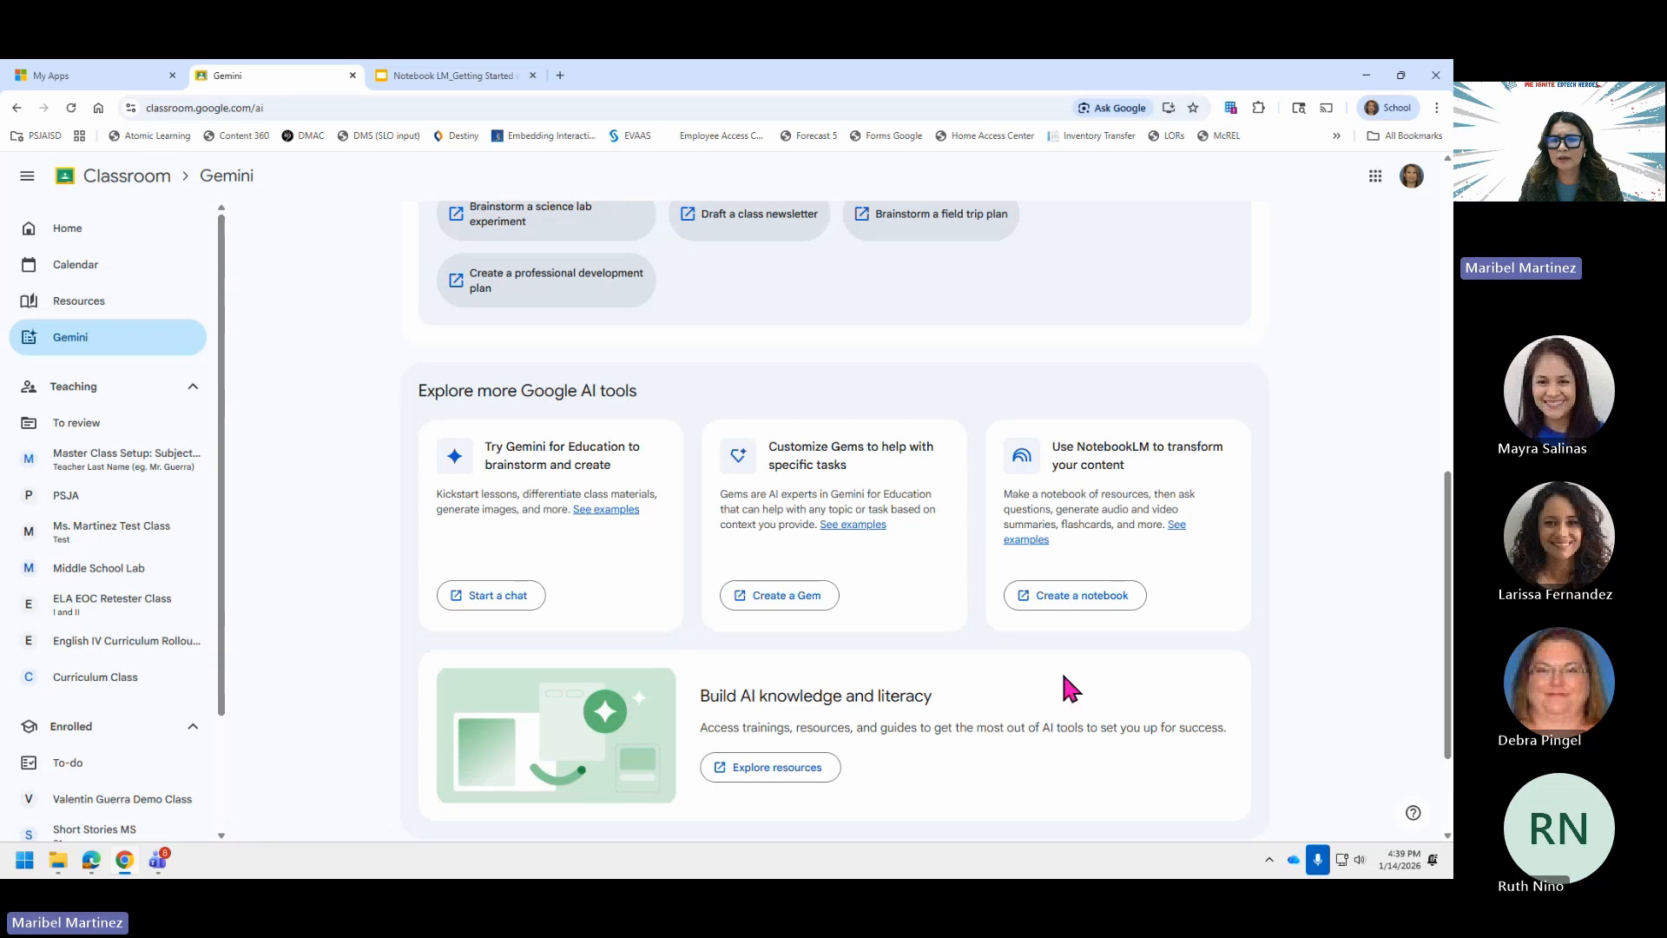
{"action": "left_click", "coordinate": [1074, 599]}
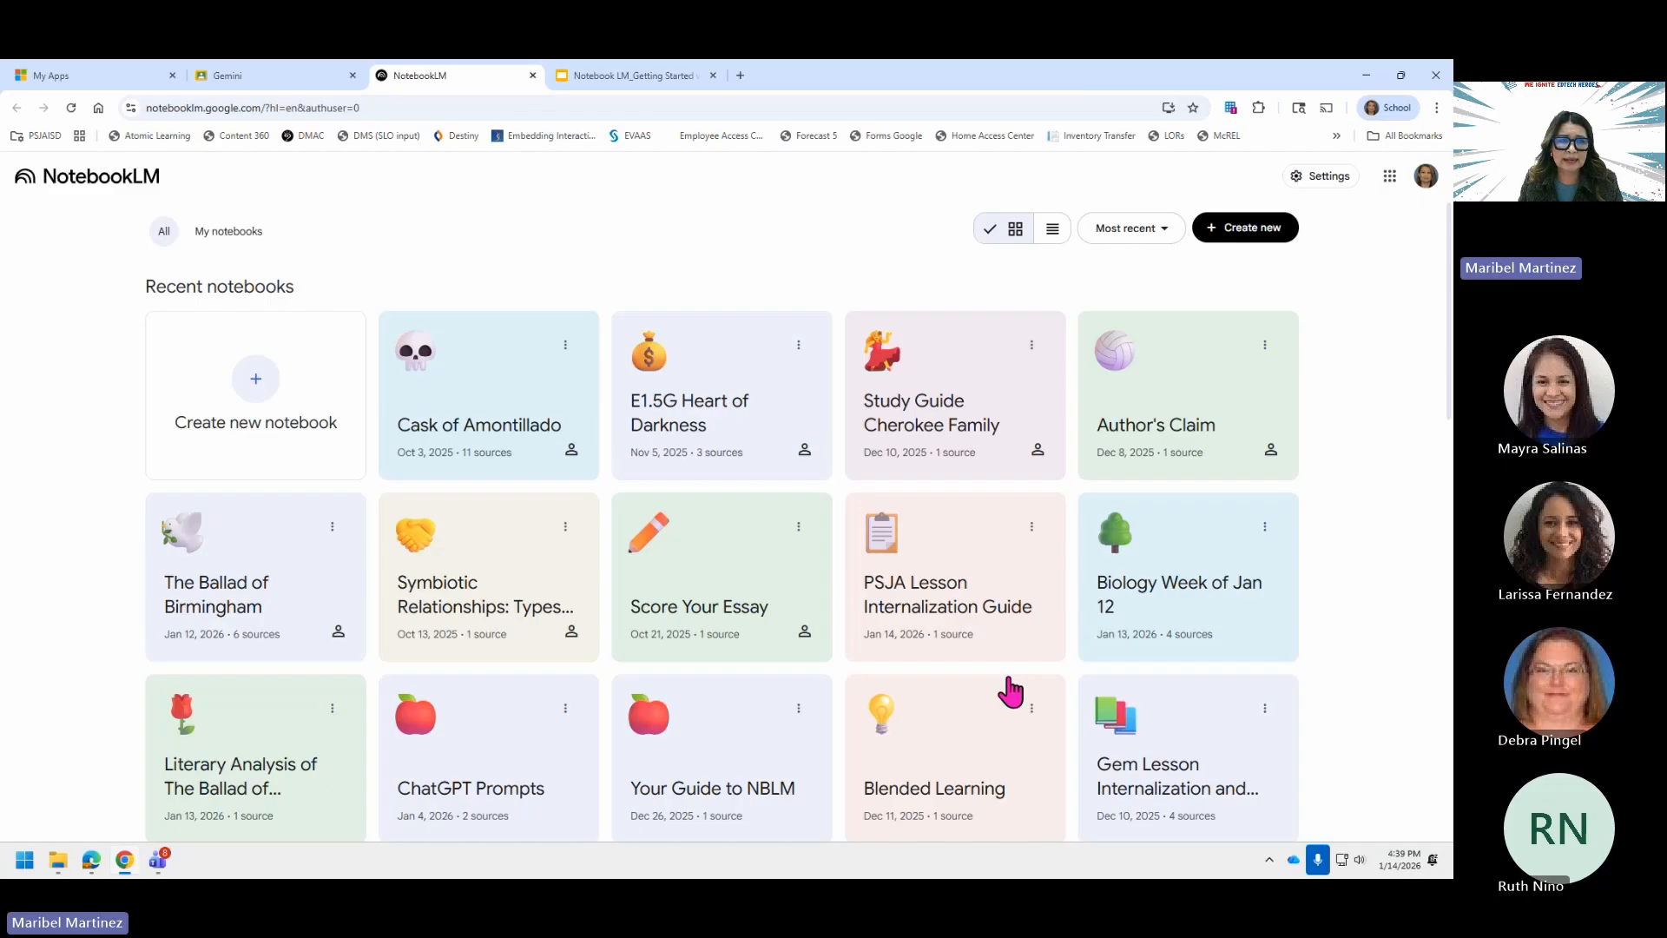
- Open the Cask of Amontillado notebook from the recent notebooks
{"action": "scroll", "coordinate": [1010, 693], "scroll_direction": "down", "scroll_amount": 1}
{"action": "scroll", "coordinate": [1010, 692], "scroll_direction": "up", "scroll_amount": 1}
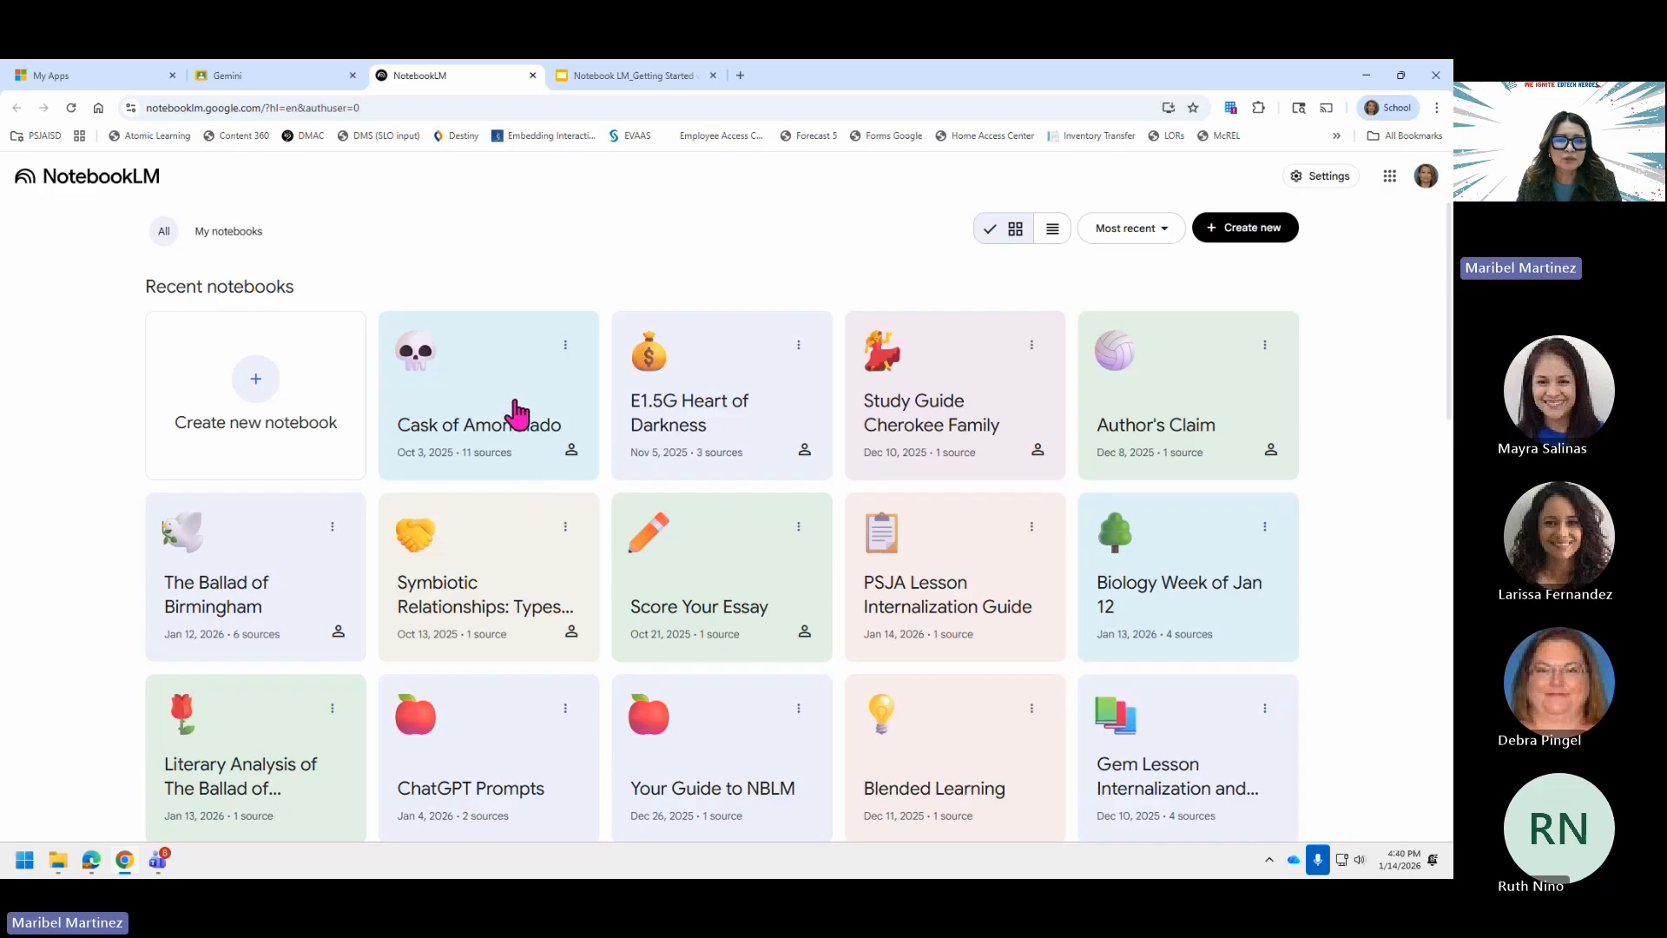
{"action": "left_click", "coordinate": [525, 417]}
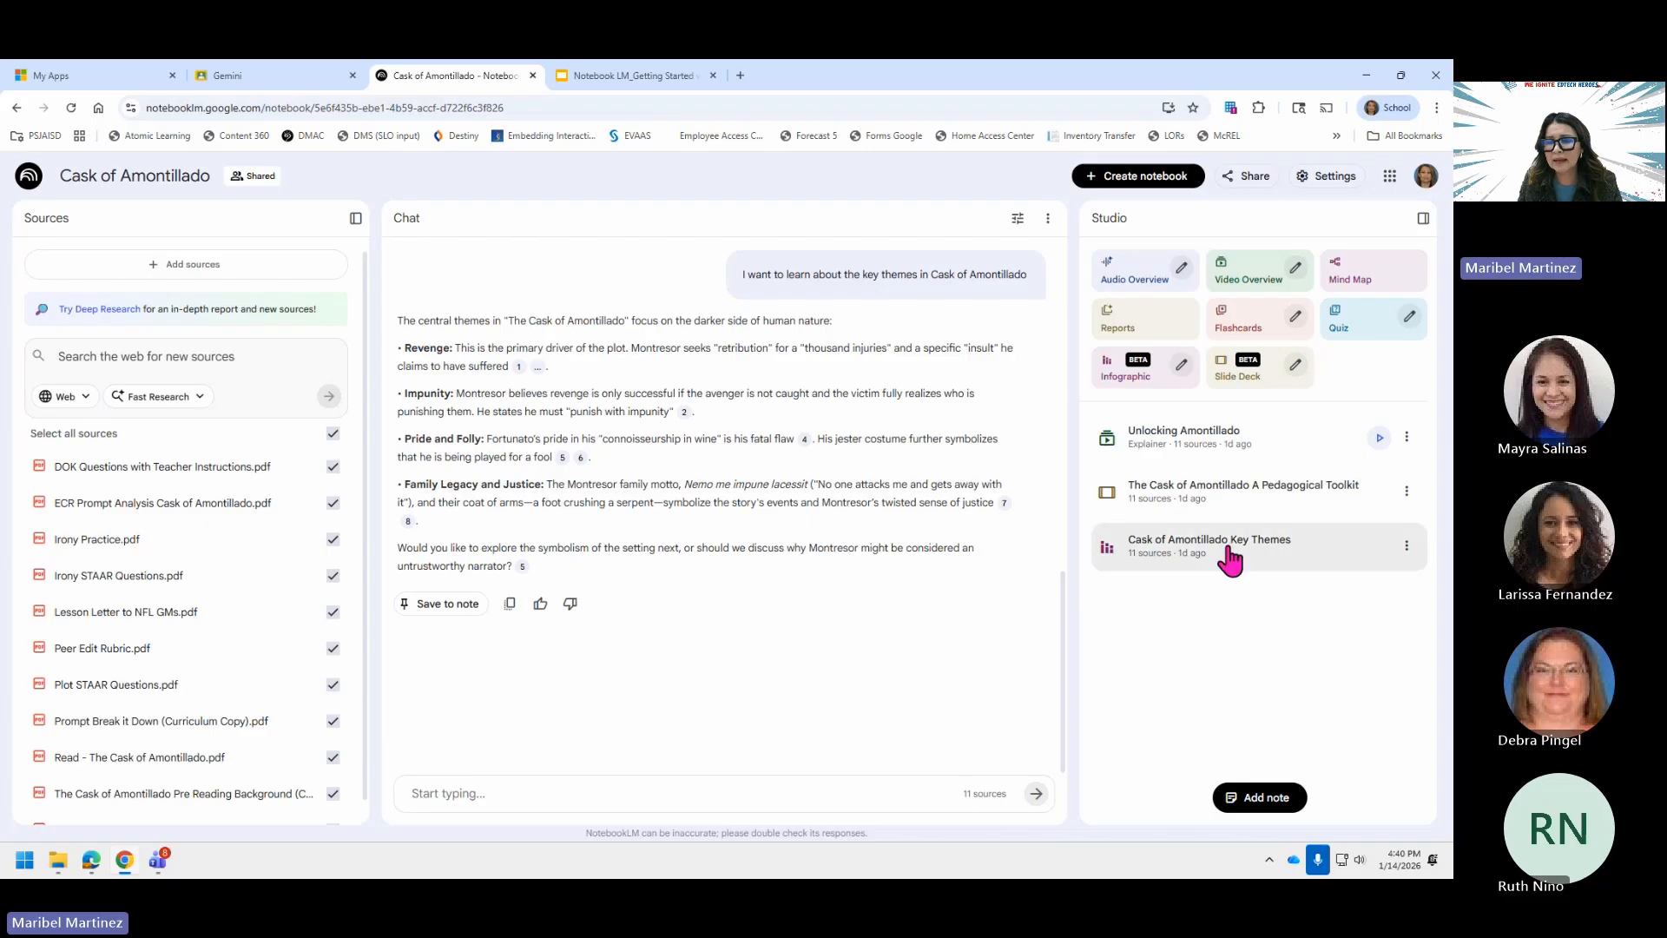
- Customize a portrait infographic with a prompt for a student-friendly explanation of key ideas, labeled models or analogies, and 30–40% intentional white space
{"action": "left_click", "coordinate": [1183, 366]}
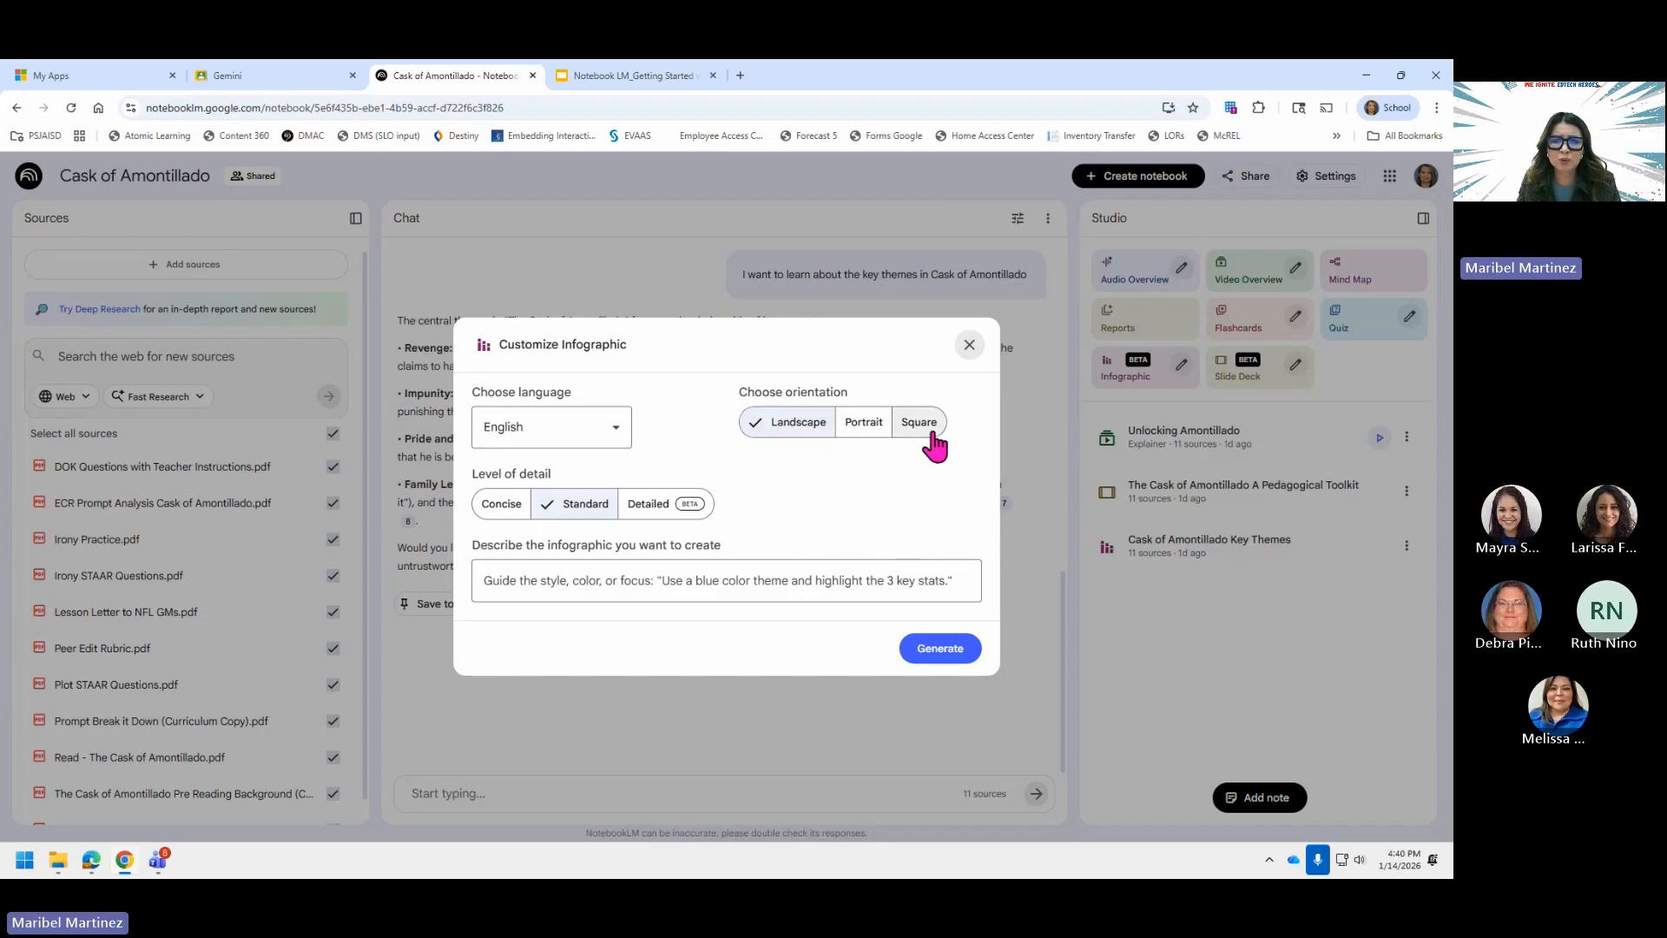
{"action": "left_click", "coordinate": [864, 439]}
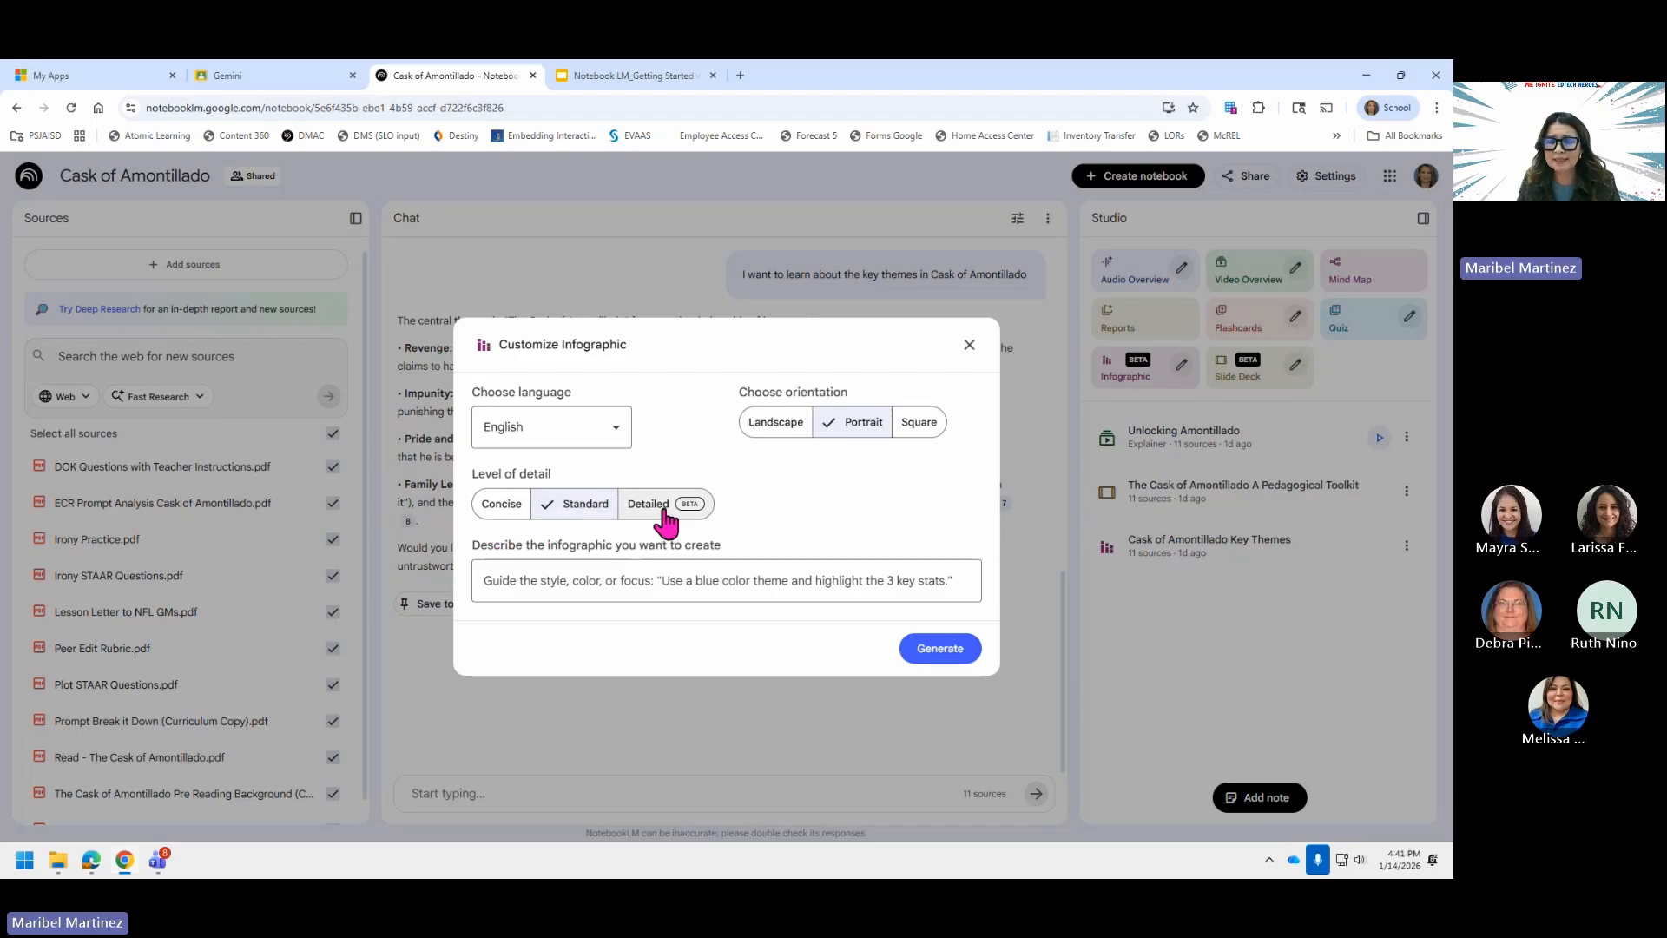
{"action": "left_click", "coordinate": [552, 580]}
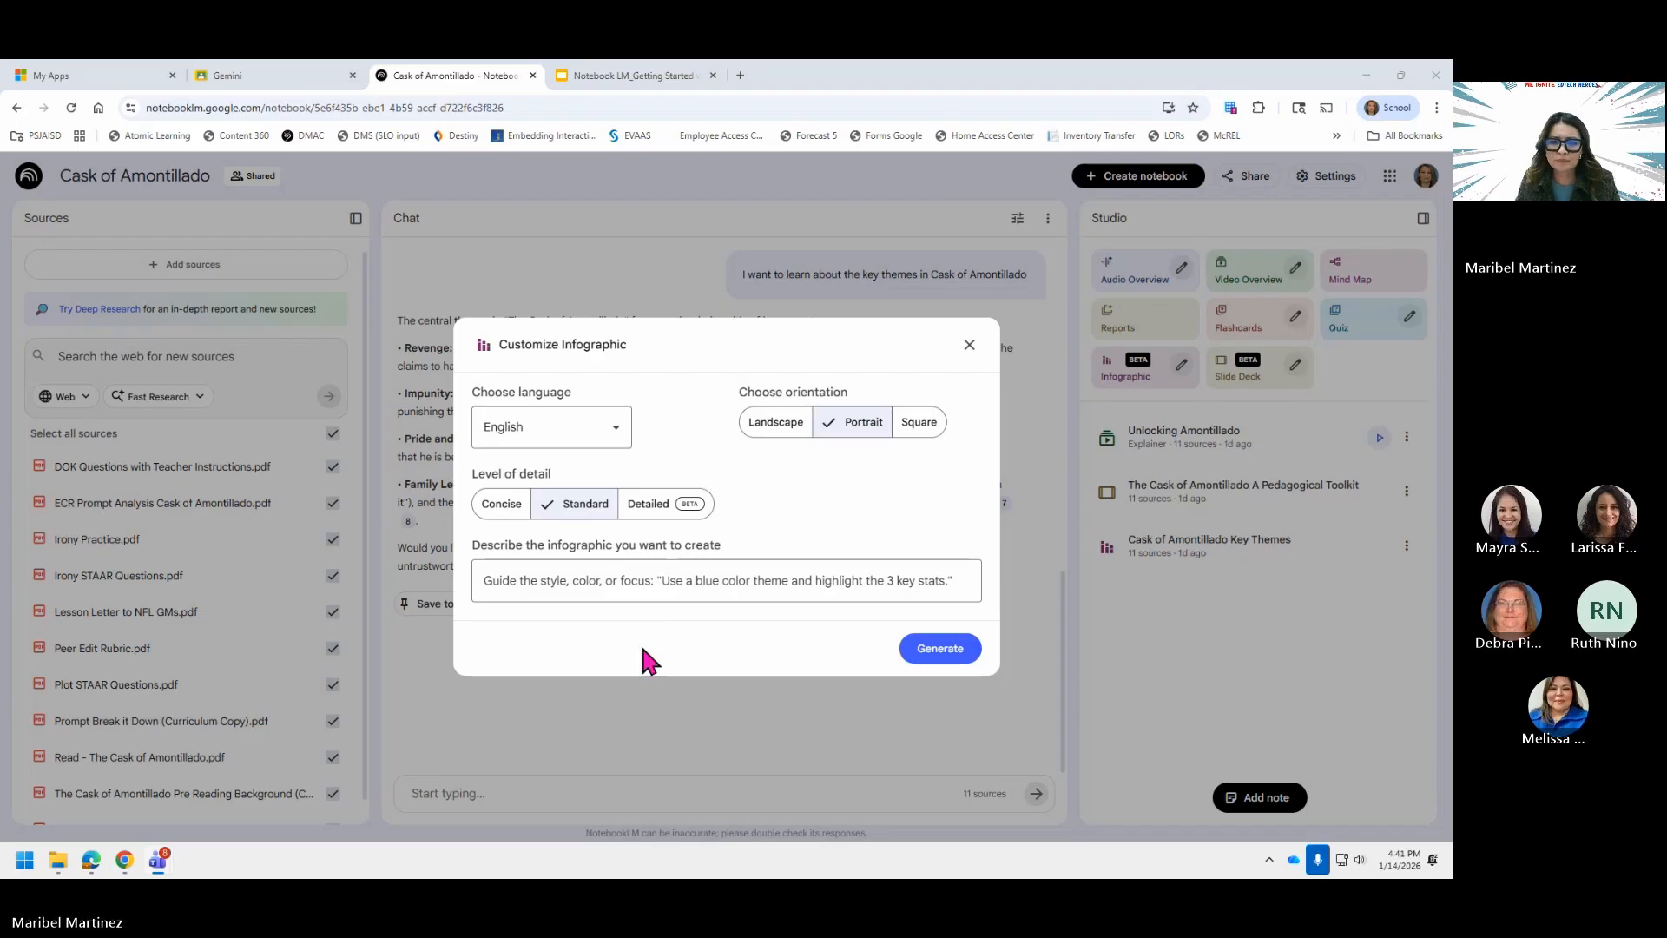
{"action": "left_click", "coordinate": [641, 578]}
{"action": "type", "text": "Create a student-friendly infographic that clearly explains key ideas for ___ using models or examples when helpful. Clearly label analogies or models, avoid misconceptions, and include brief clarifications to support accurate understanding. Design the layout for cognitive clarity by using consistent spacing, clear sectioning, and 30–40% intentional white space to reduce cognitive overload and improve comprehension."}
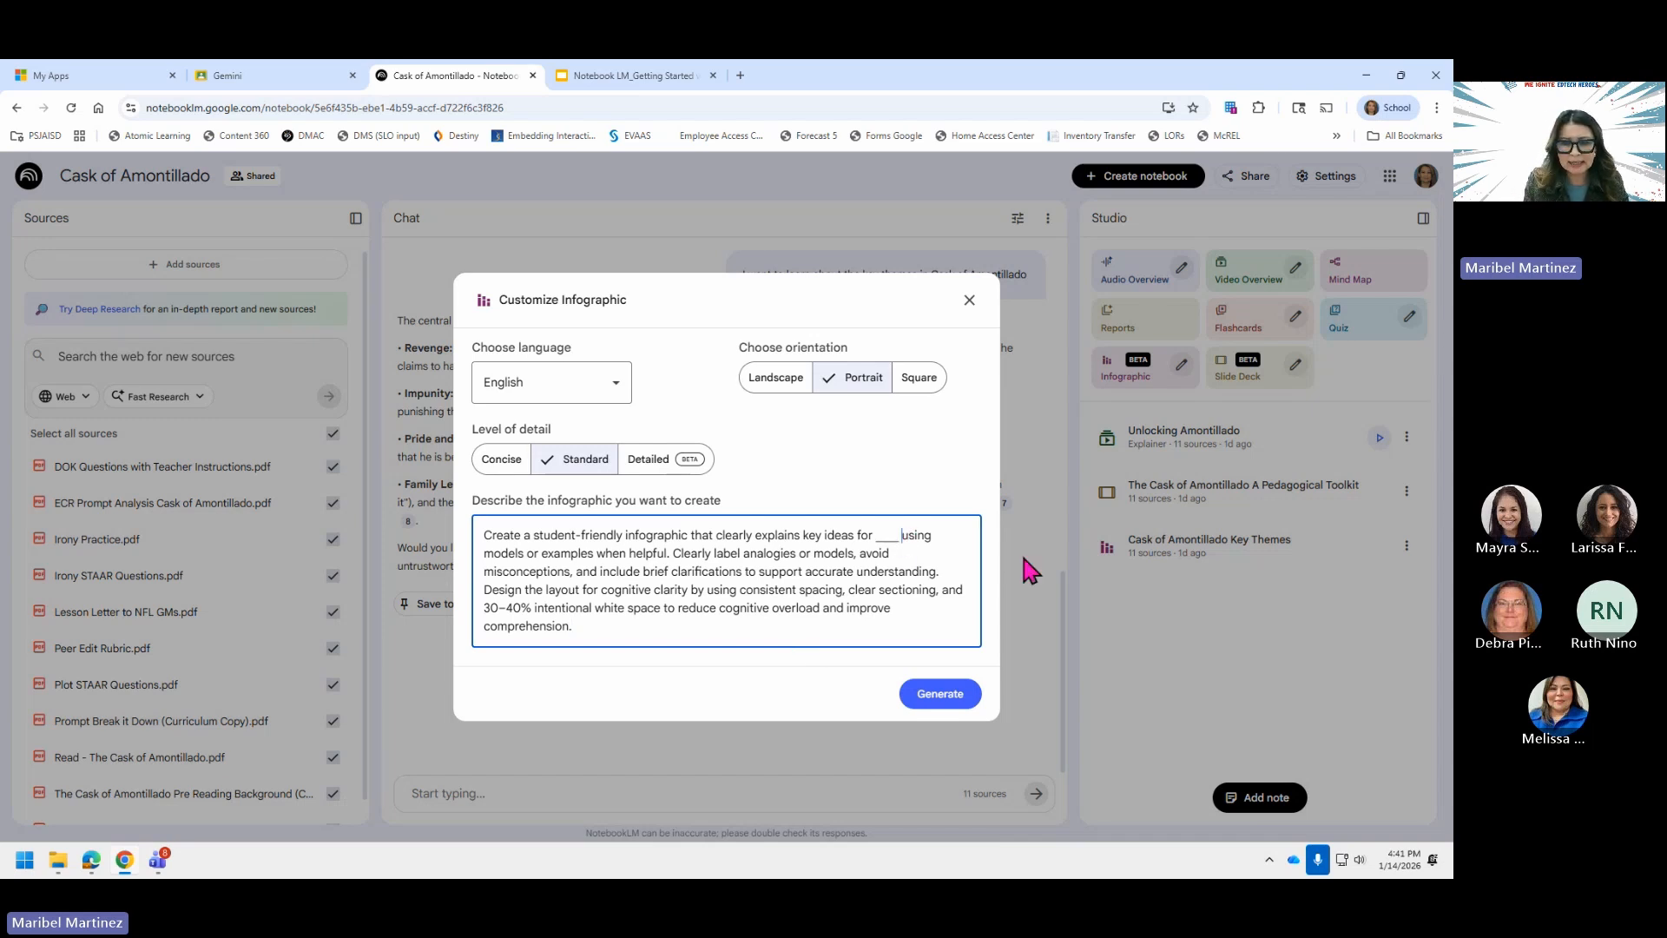
- Replace the blank in the infographic prompt with "evolution" and generate the infographic
{"action": "key", "text": "BackSpace"}
{"action": "key", "text": "BackSpace"}
{"action": "key", "text": "BackSpace"}
{"action": "key", "text": "BackSpace"}
{"action": "key", "text": "BackSpace"}
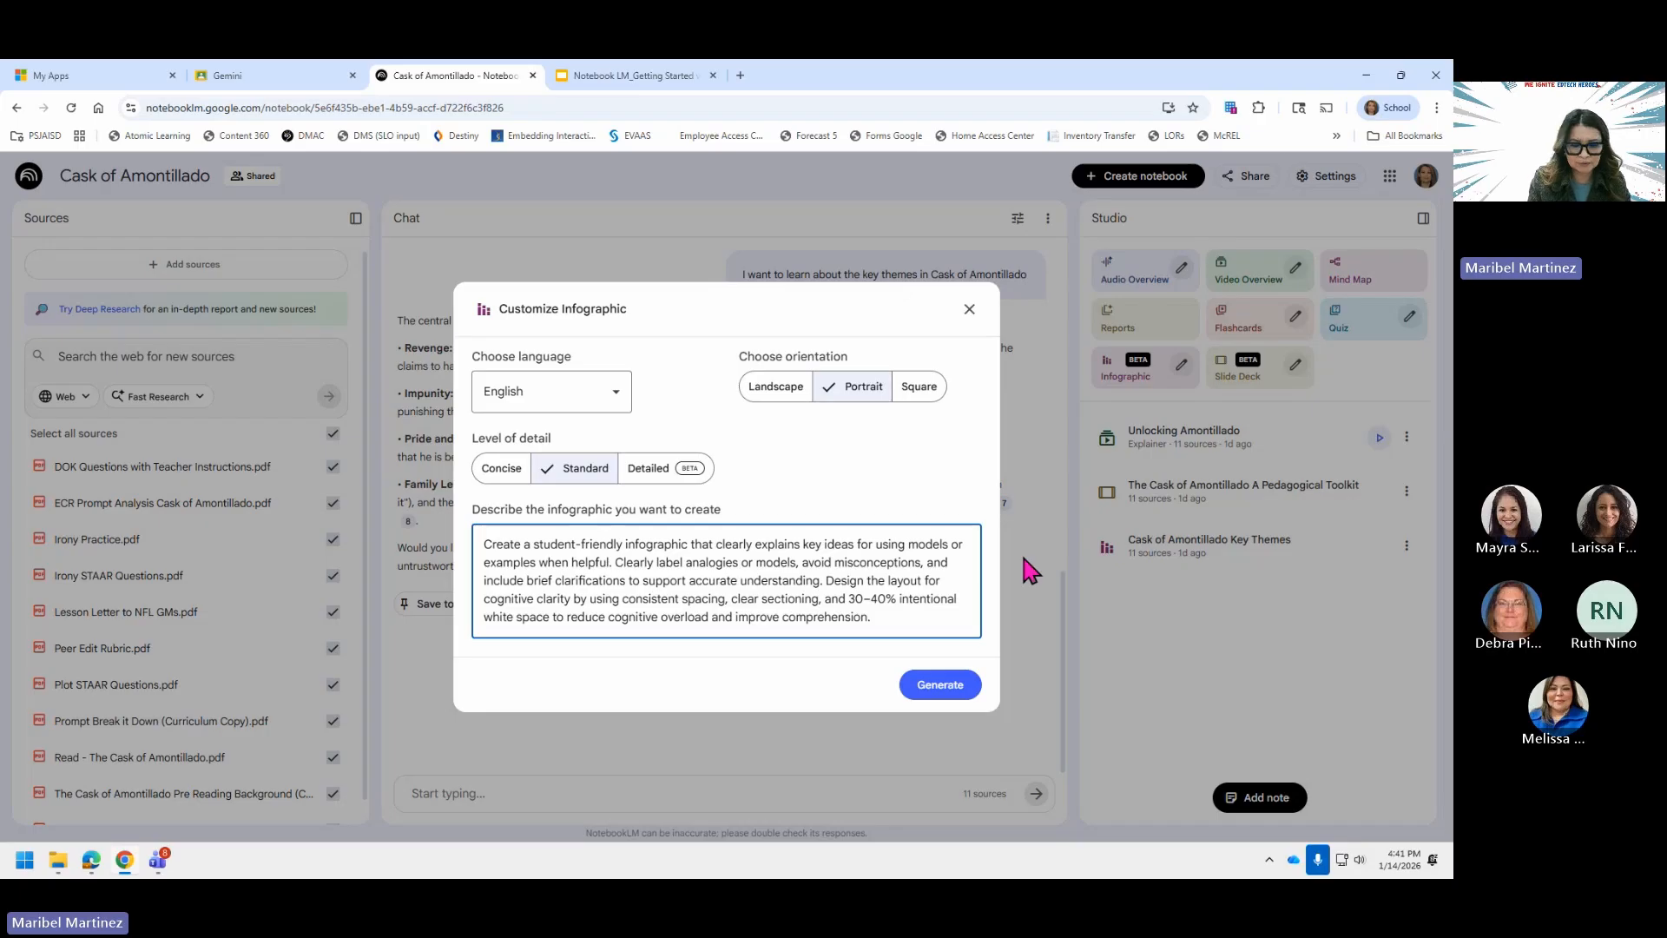
{"action": "type", "text": "t"}
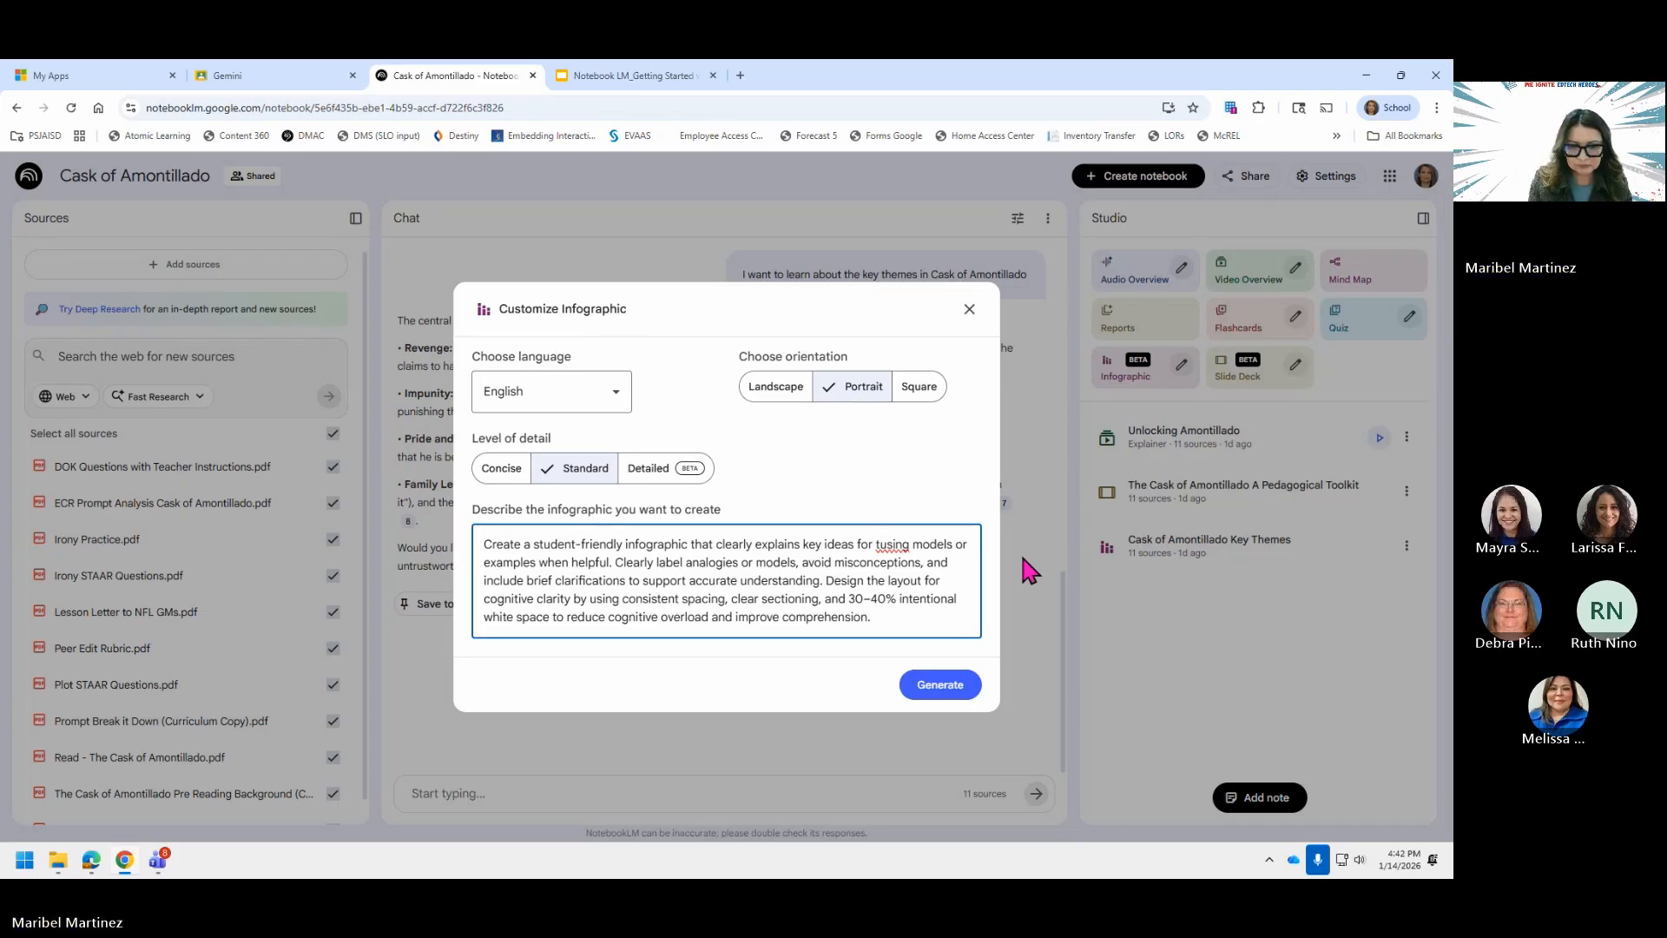
{"action": "key", "text": "BackSpace"}
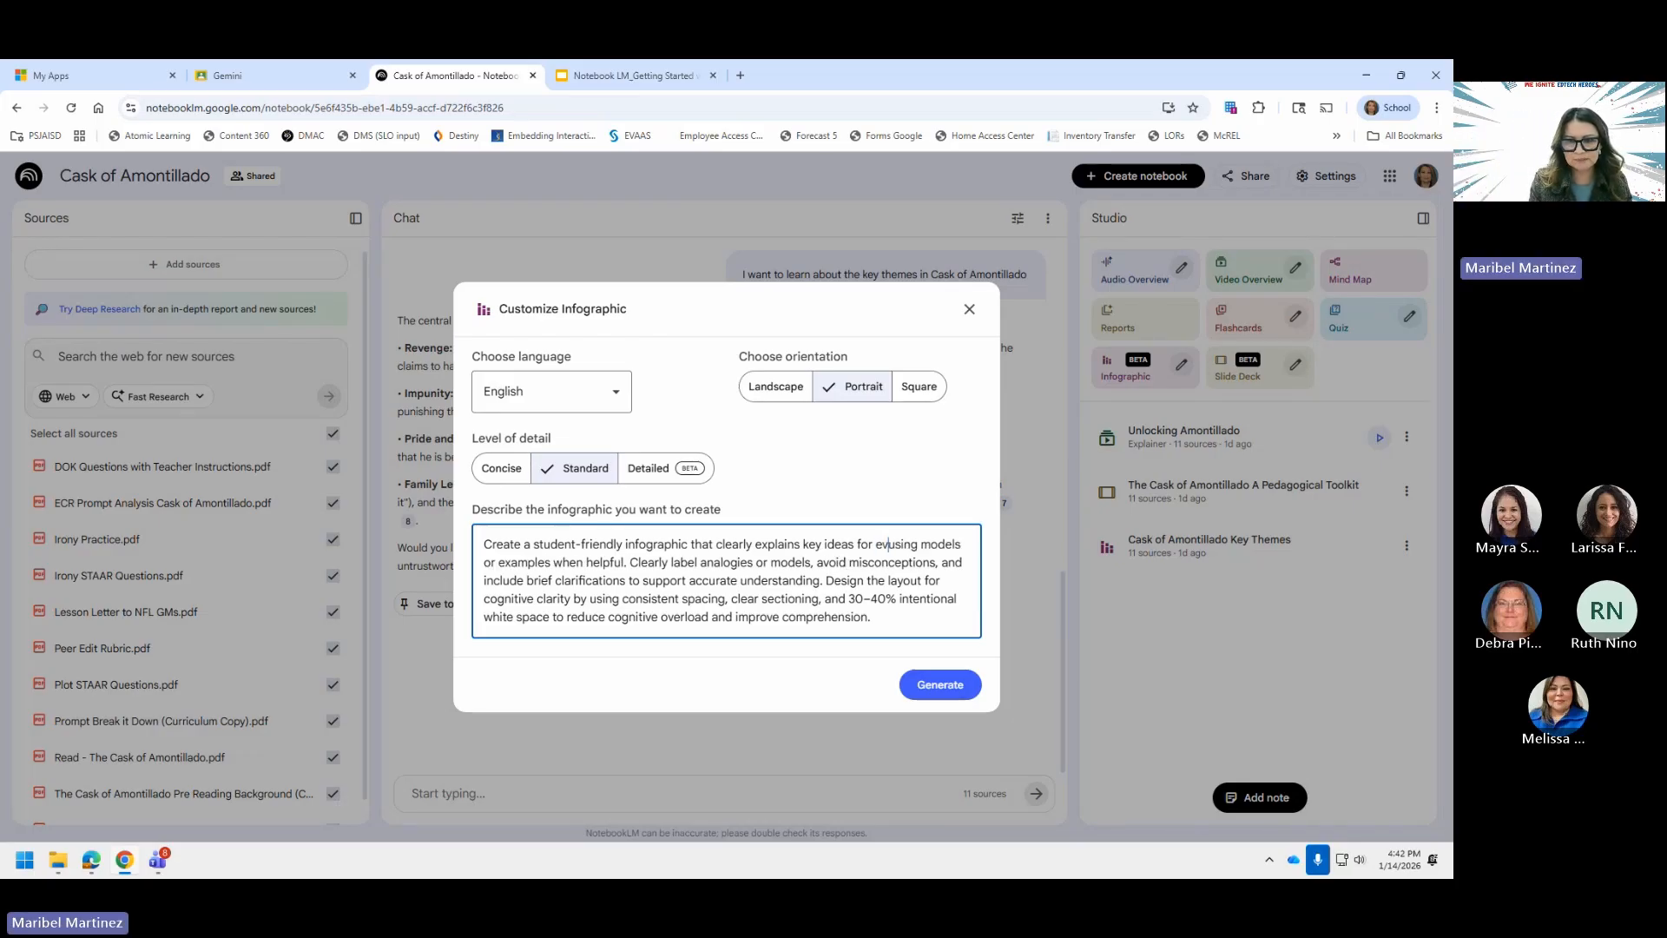
{"action": "type", "text": "evolution"}
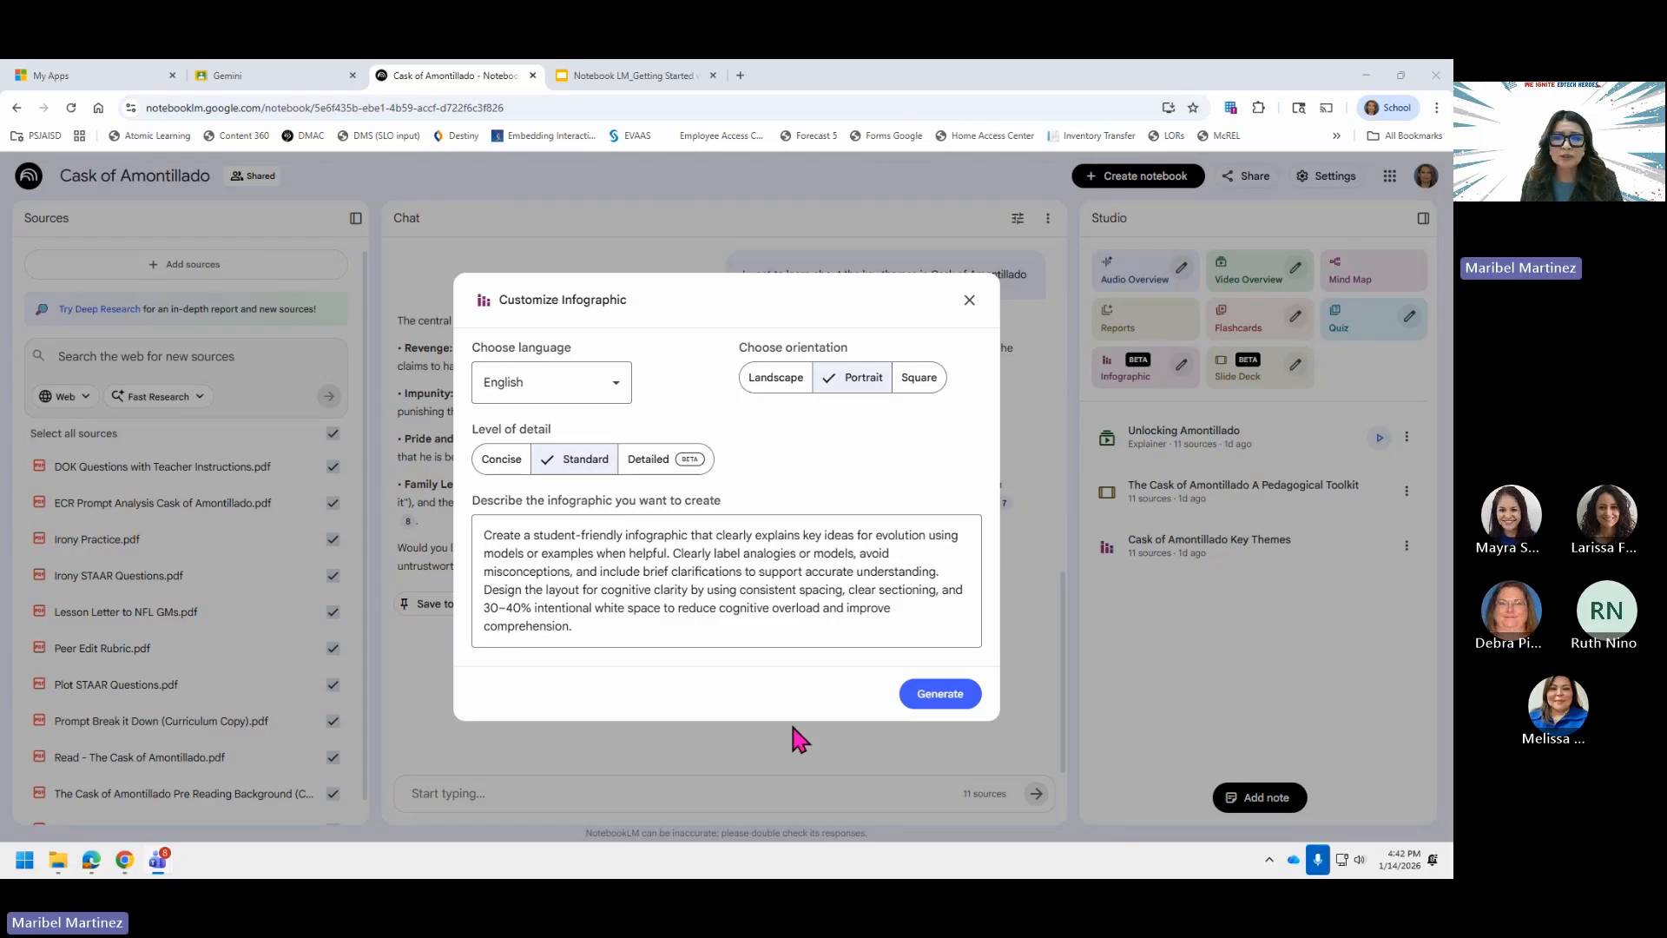
{"action": "left_click", "coordinate": [965, 700]}
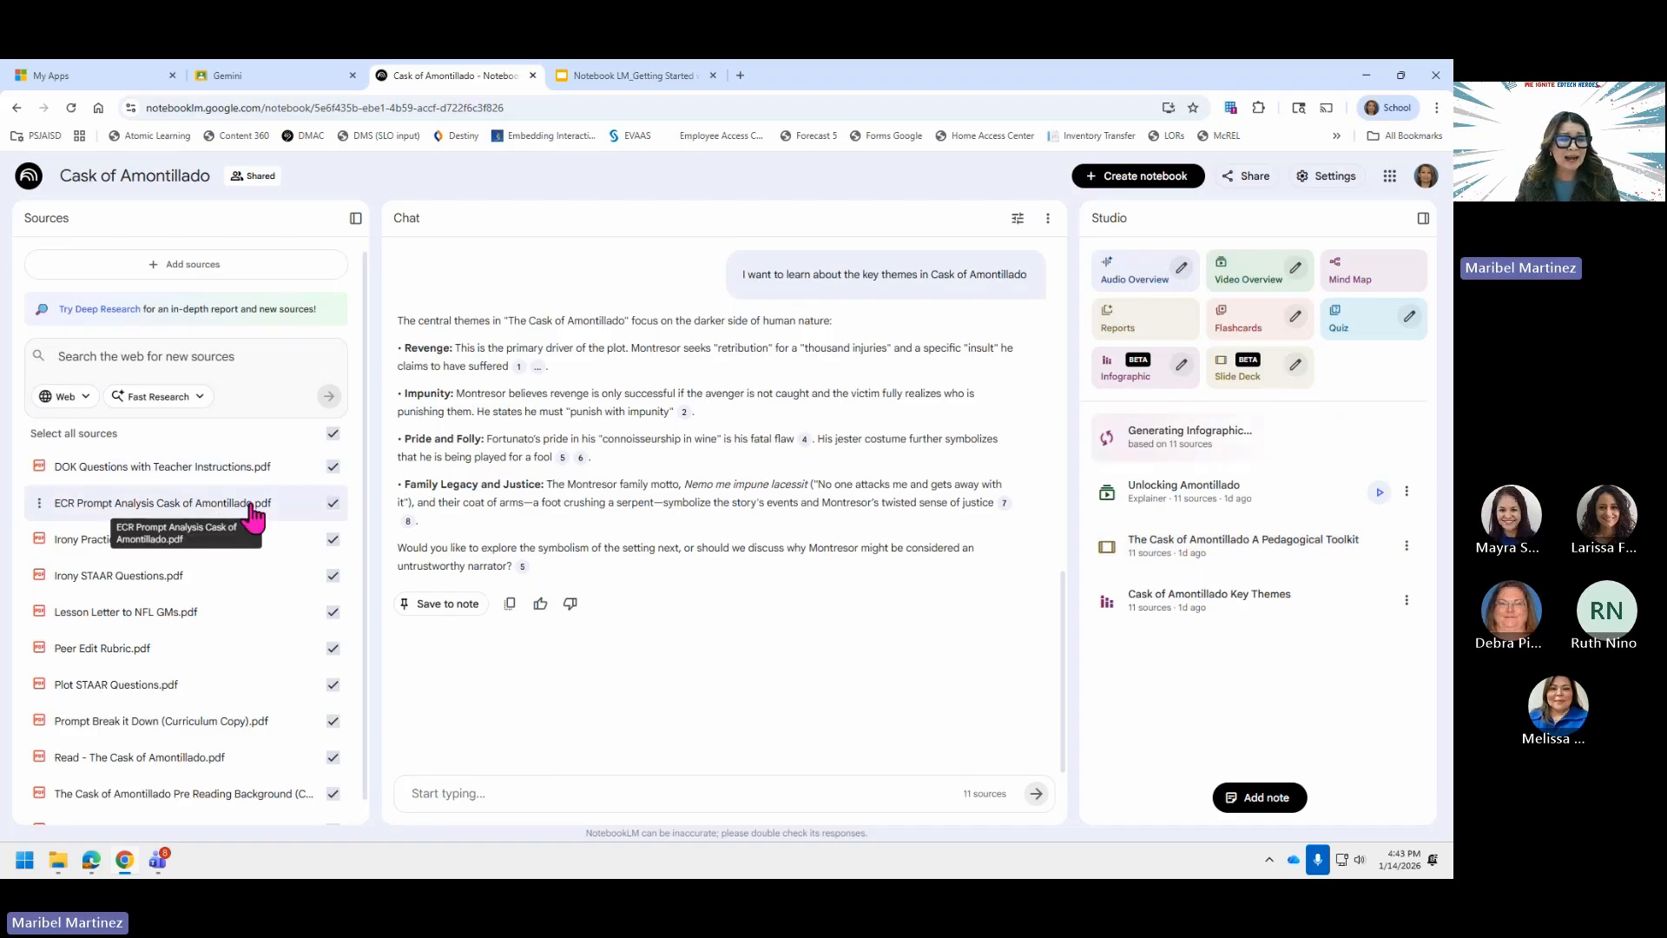
- Look over the notebook's source list and view the existing Cask of Amontillado Key Themes infographic, closing it when done
{"action": "scroll", "coordinate": [247, 508], "scroll_direction": "down", "scroll_amount": 1}
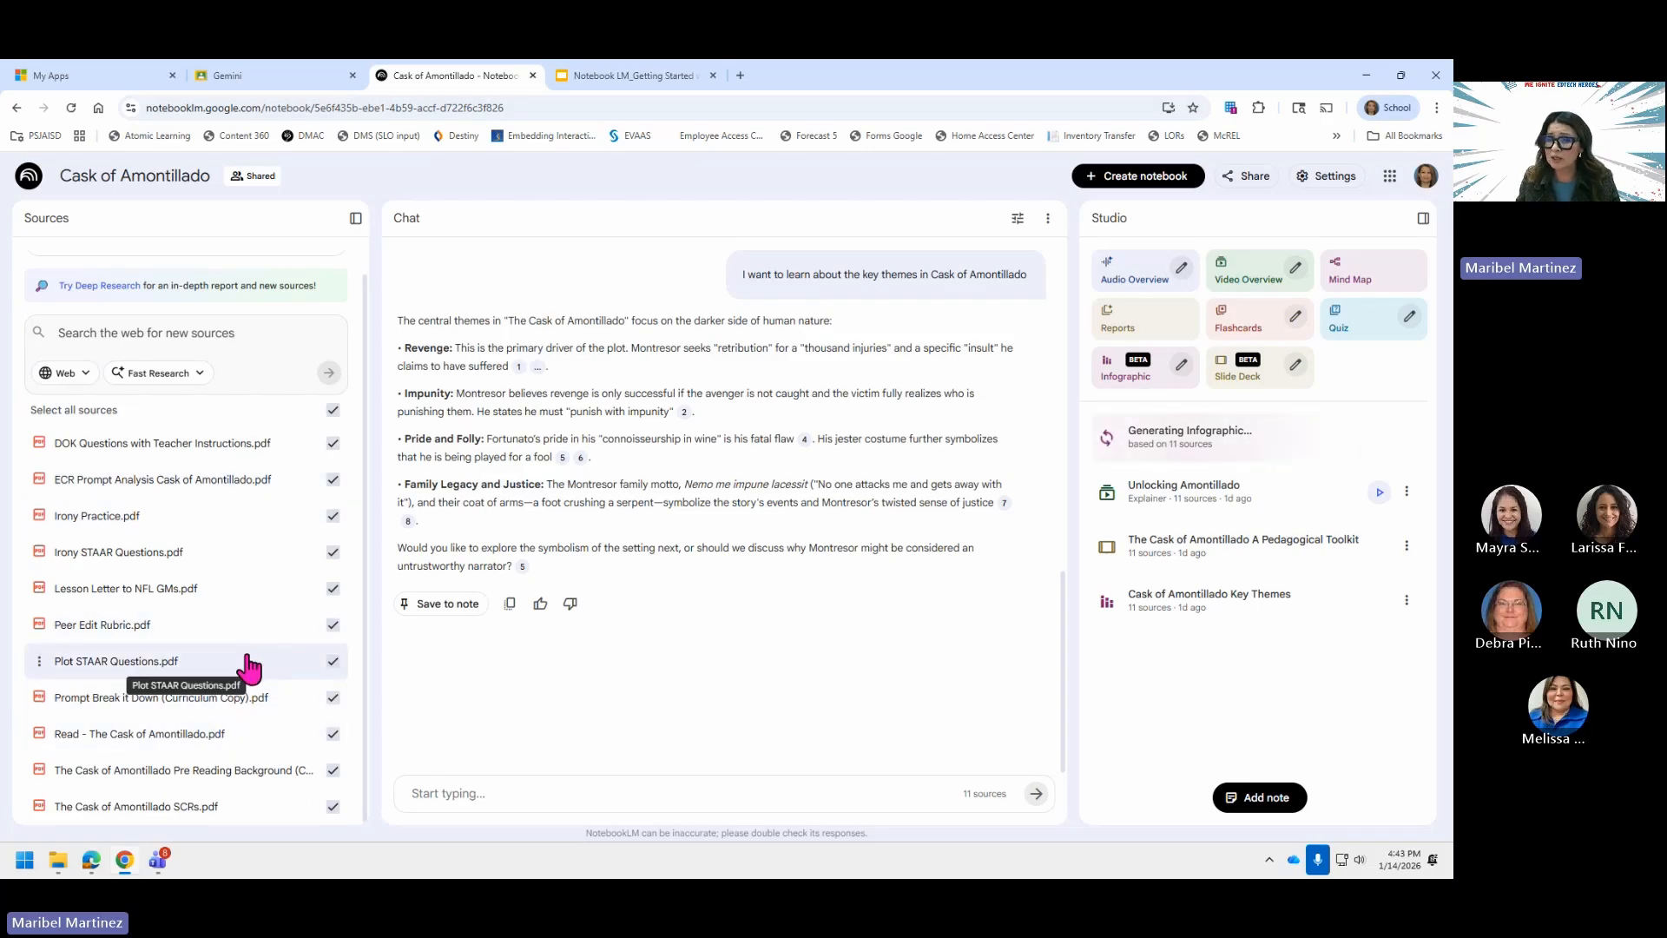
{"action": "left_click", "coordinate": [1255, 627]}
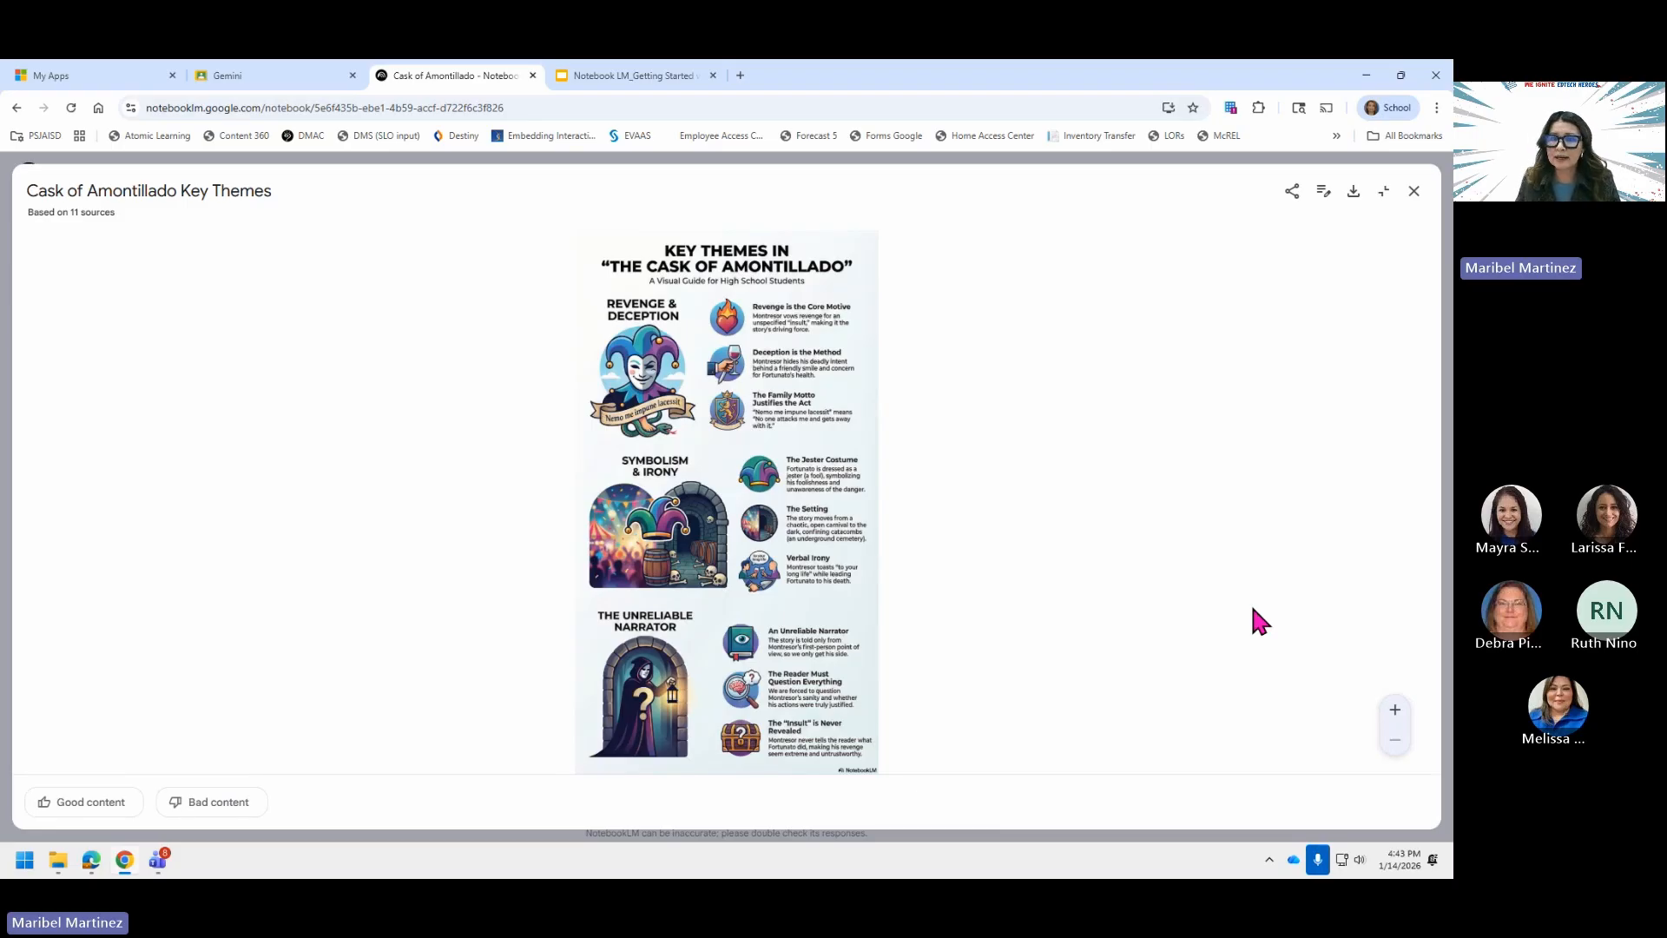
{"action": "left_click", "coordinate": [1414, 192]}
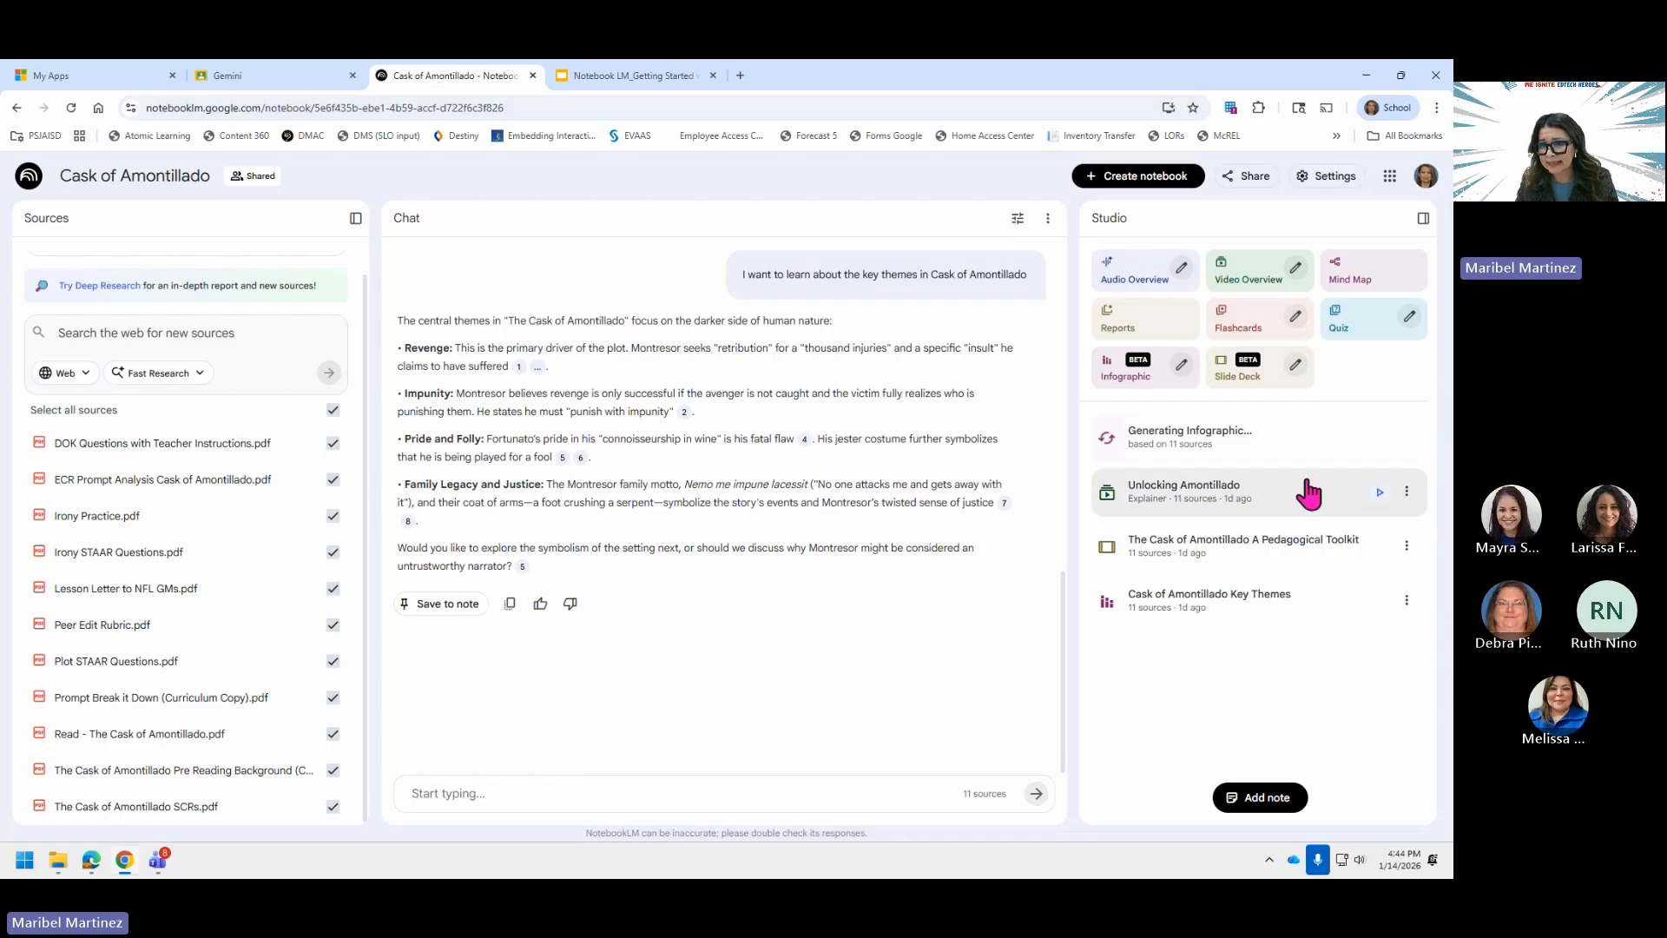
{"action": "left_click", "coordinate": [1297, 364]}
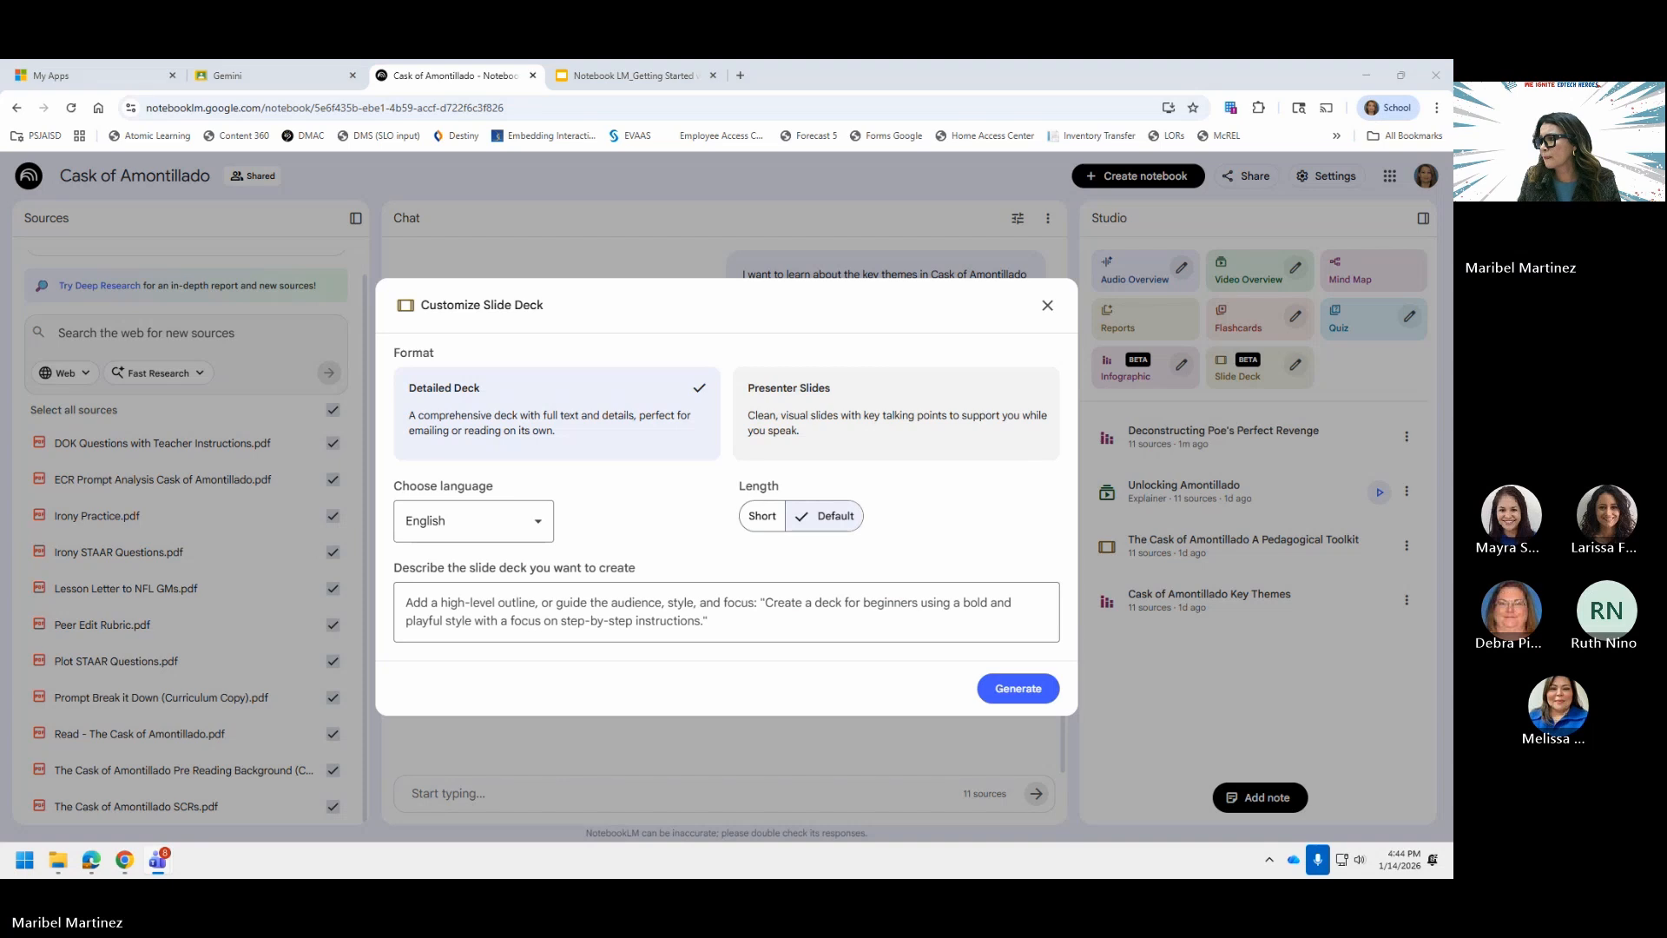
{"action": "left_click", "coordinate": [840, 614]}
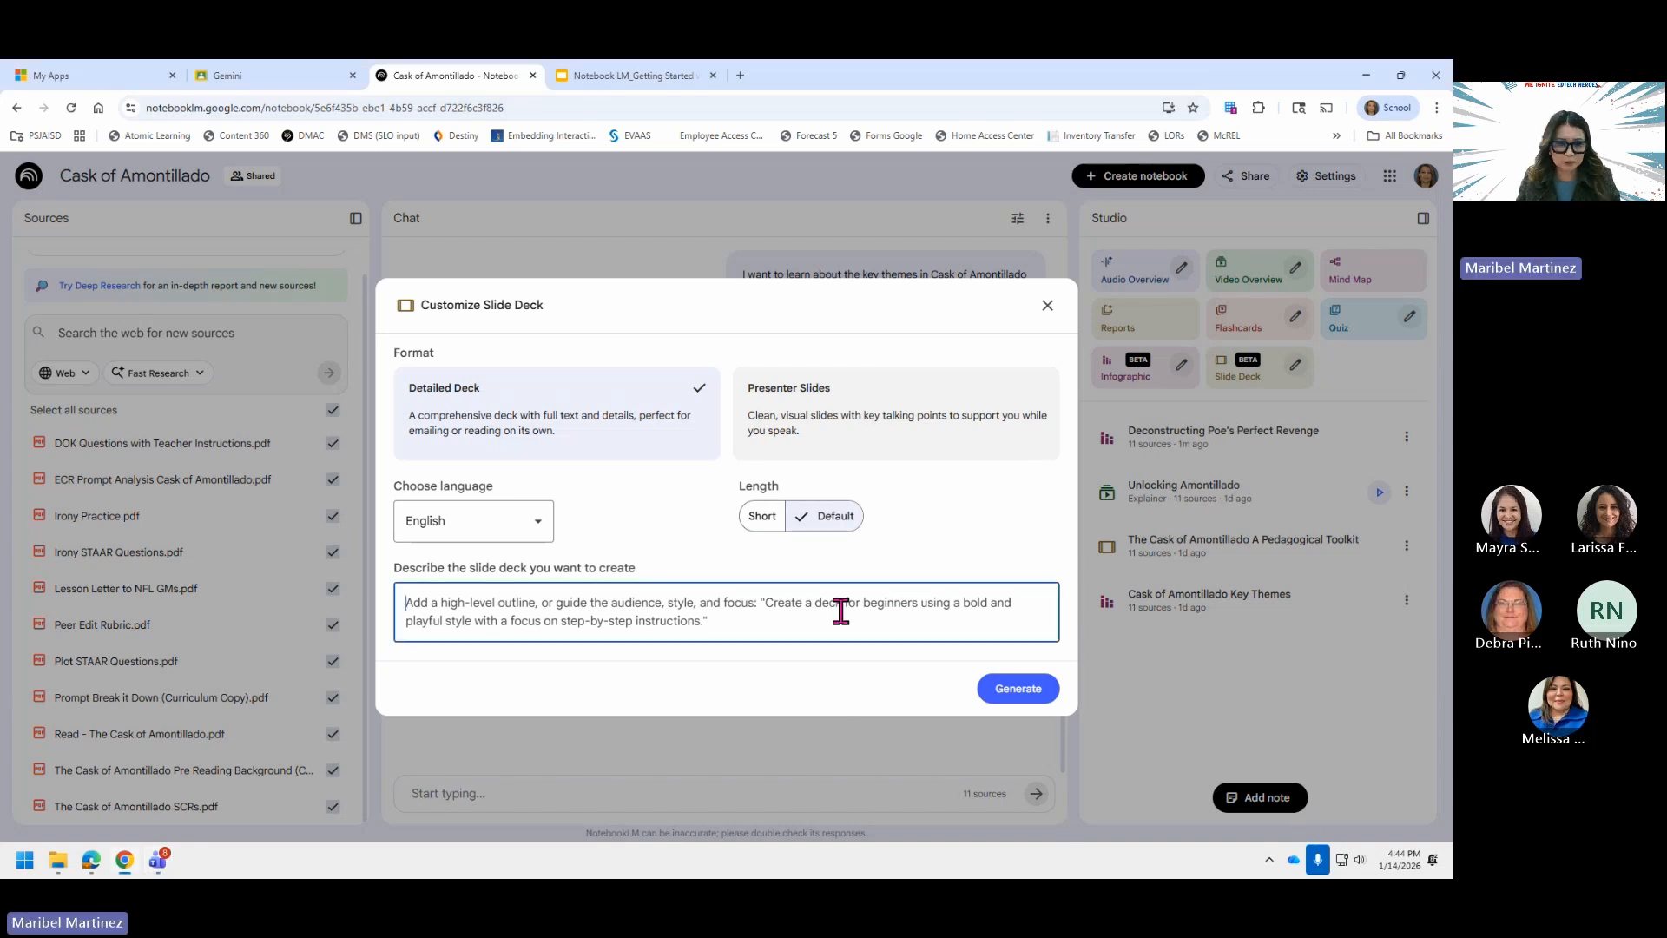
{"action": "type", "text": "Using only the selected source documents, create a student-friendly slide deck that explains the key concepts clearly. Organize the content into logical slides with clear titles, concise bullet points, and visual or step-by-step explanations where appropriate. Use analogies, metaphors, or real-world examples to make ideas easier to understand. Highlight key vocabulary and examples, and include one quick check-for-understanding slide. If a concept may be challenging, explain it in a second way on the same slide or the next slide."}
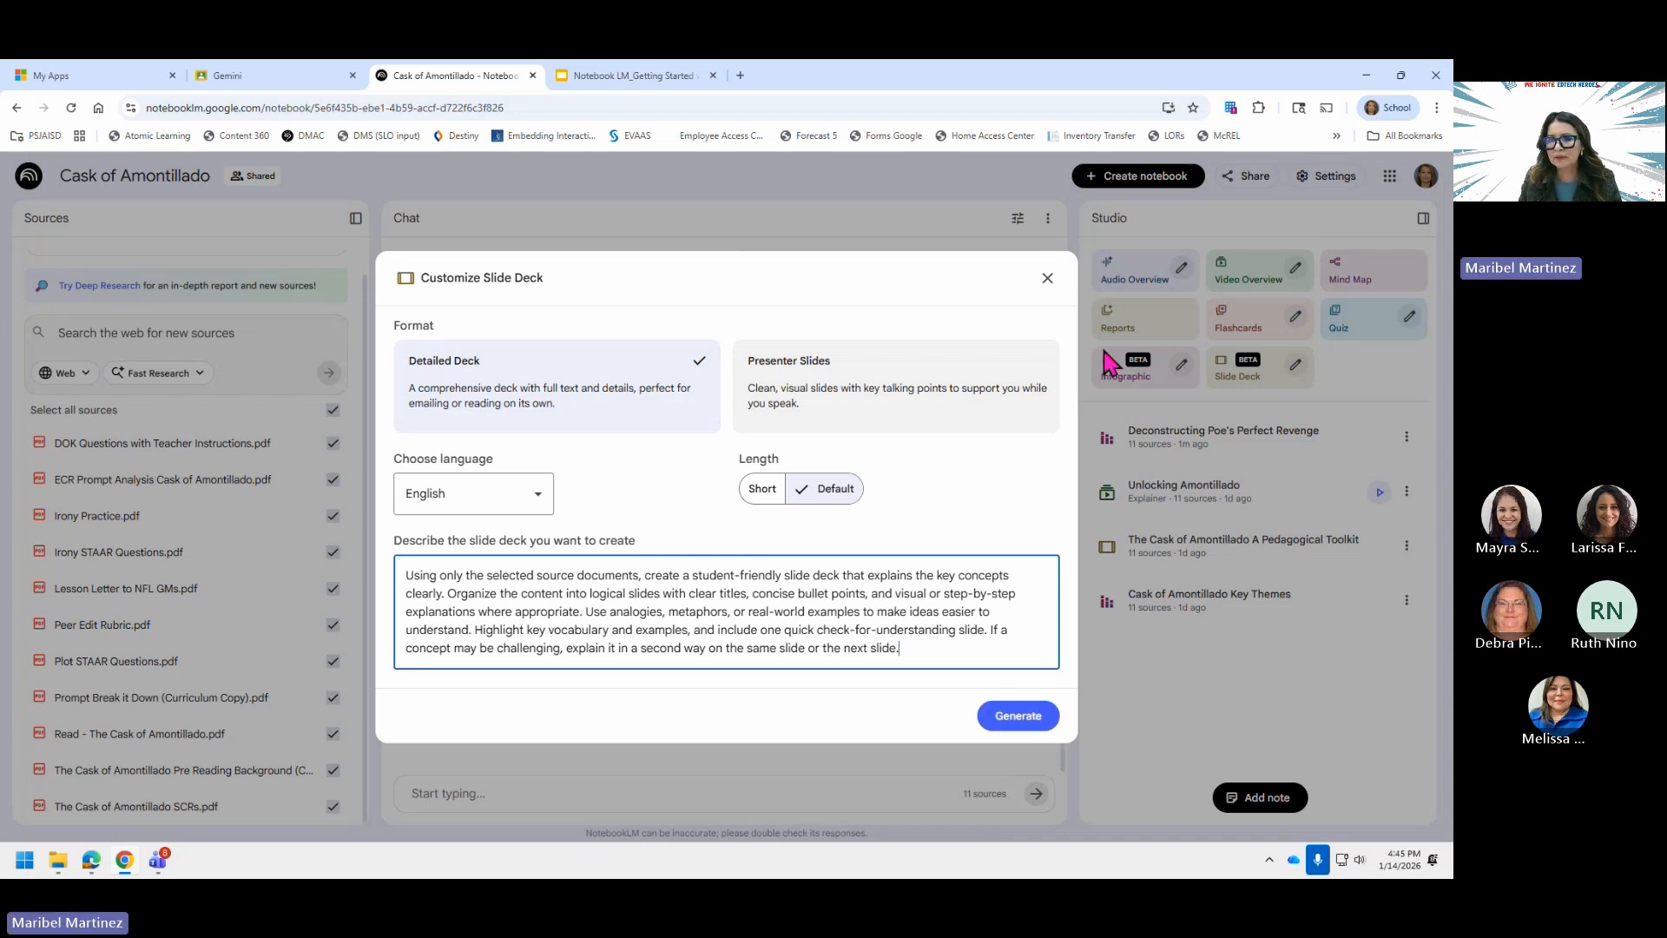
{"action": "left_click", "coordinate": [1048, 279]}
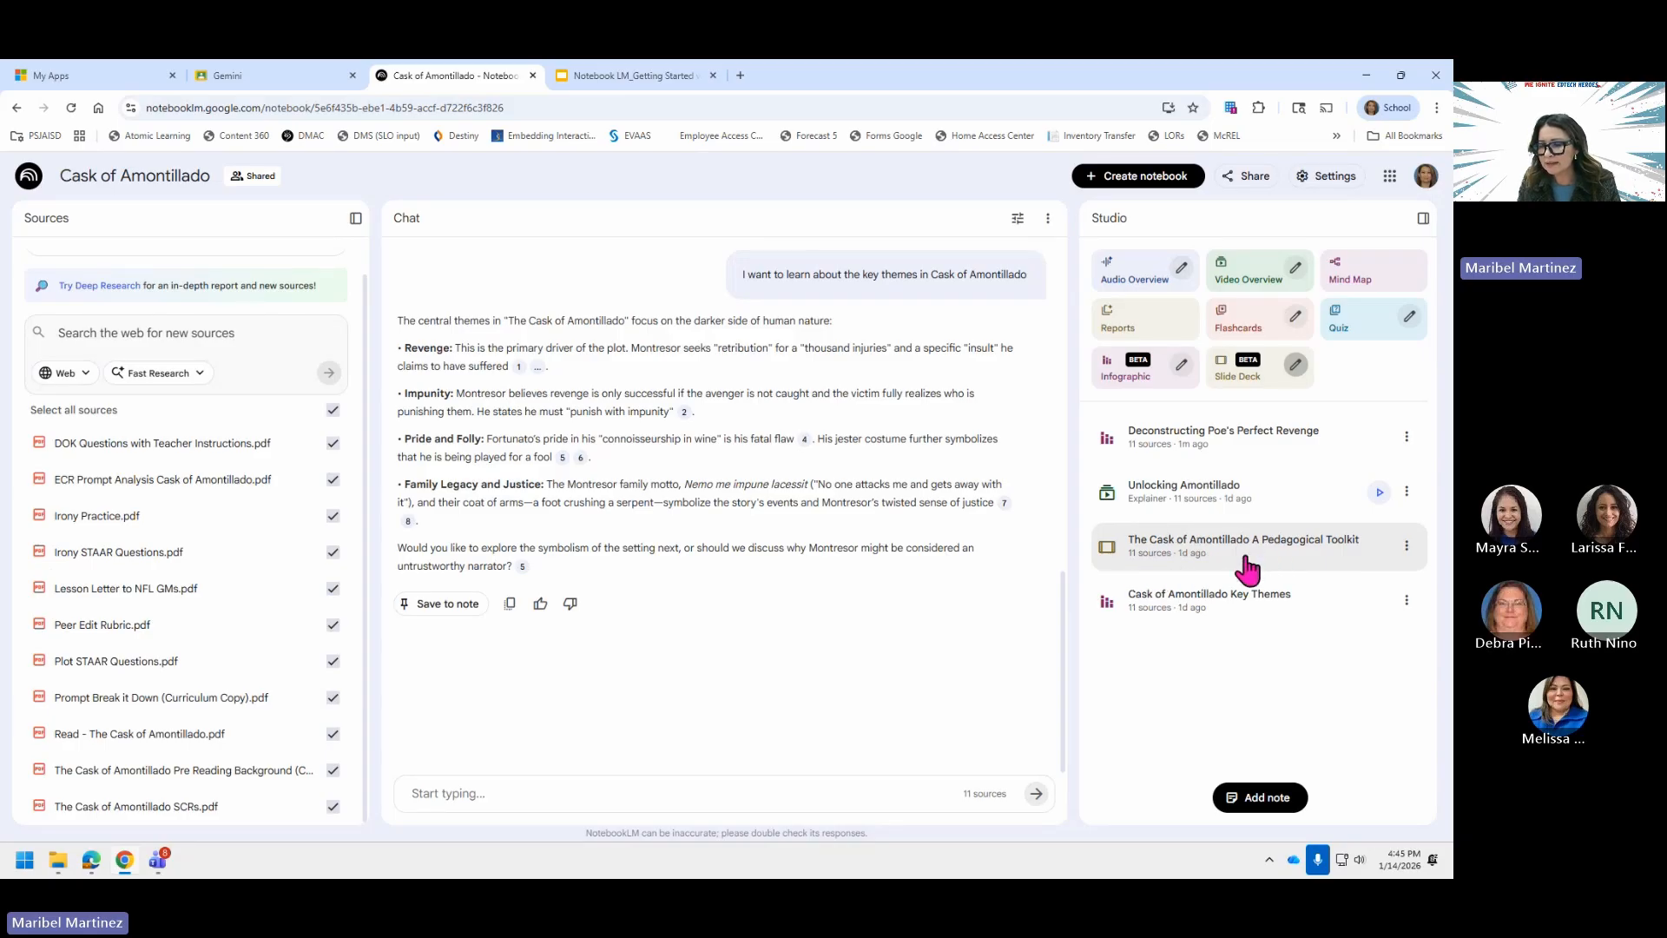
- Open The Cask of Amontillado A Pedagogical Toolkit slide deck, skim its slides and download it
{"action": "left_click", "coordinate": [1318, 551]}
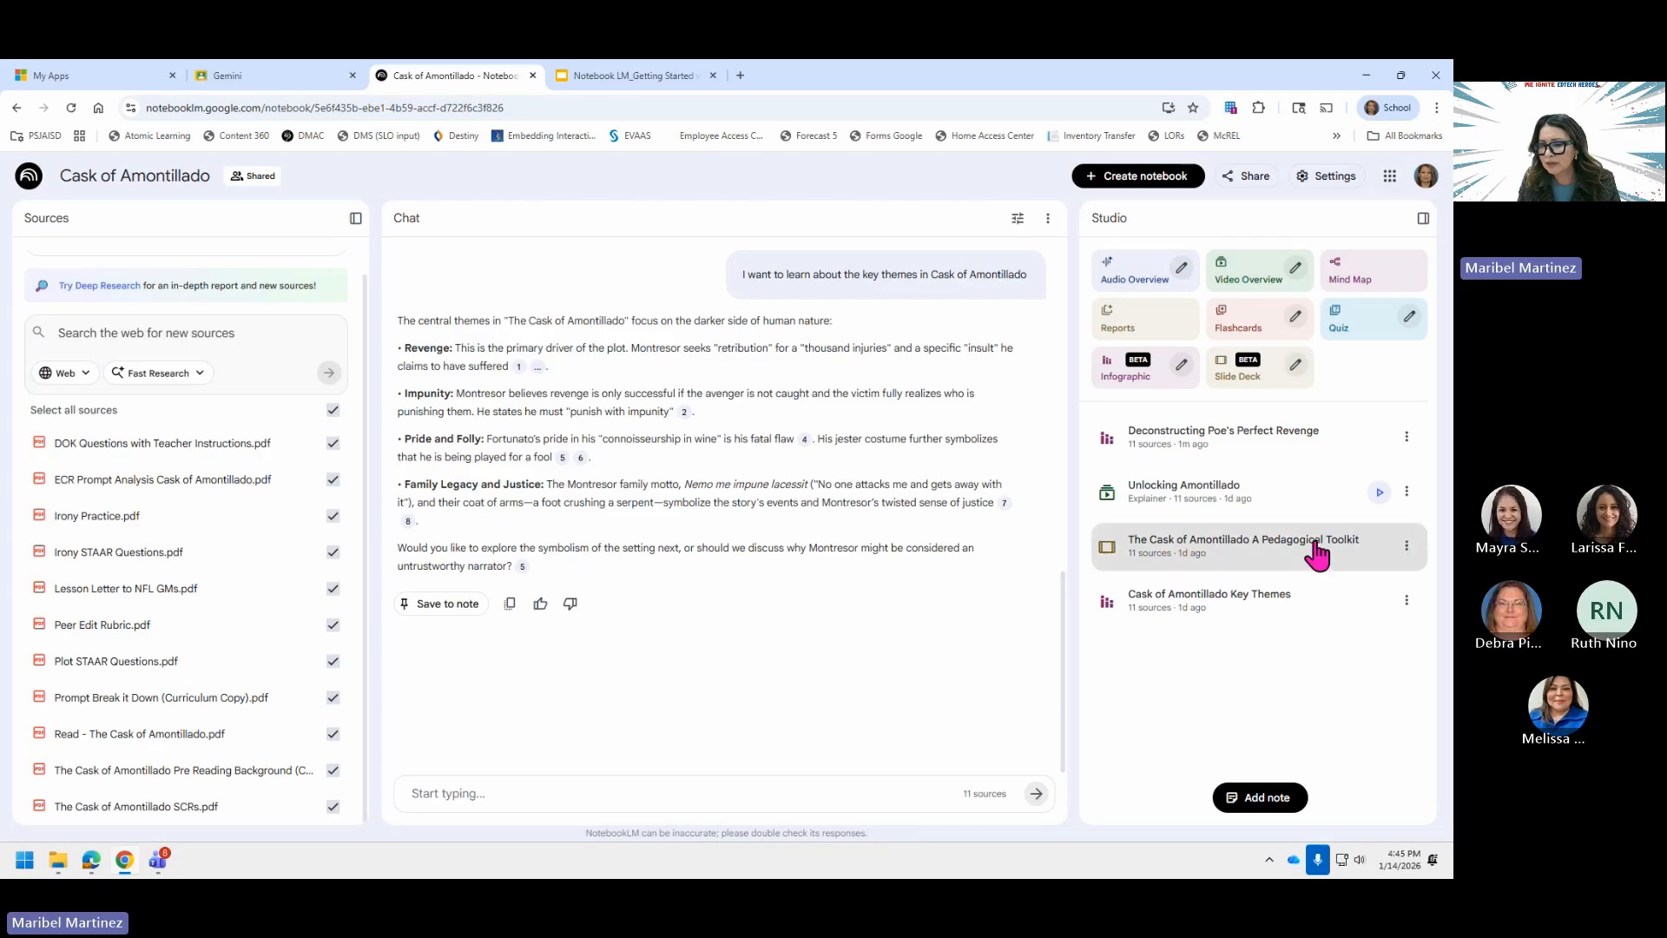
{"action": "scroll", "coordinate": [1298, 573], "scroll_direction": "down", "scroll_amount": 8}
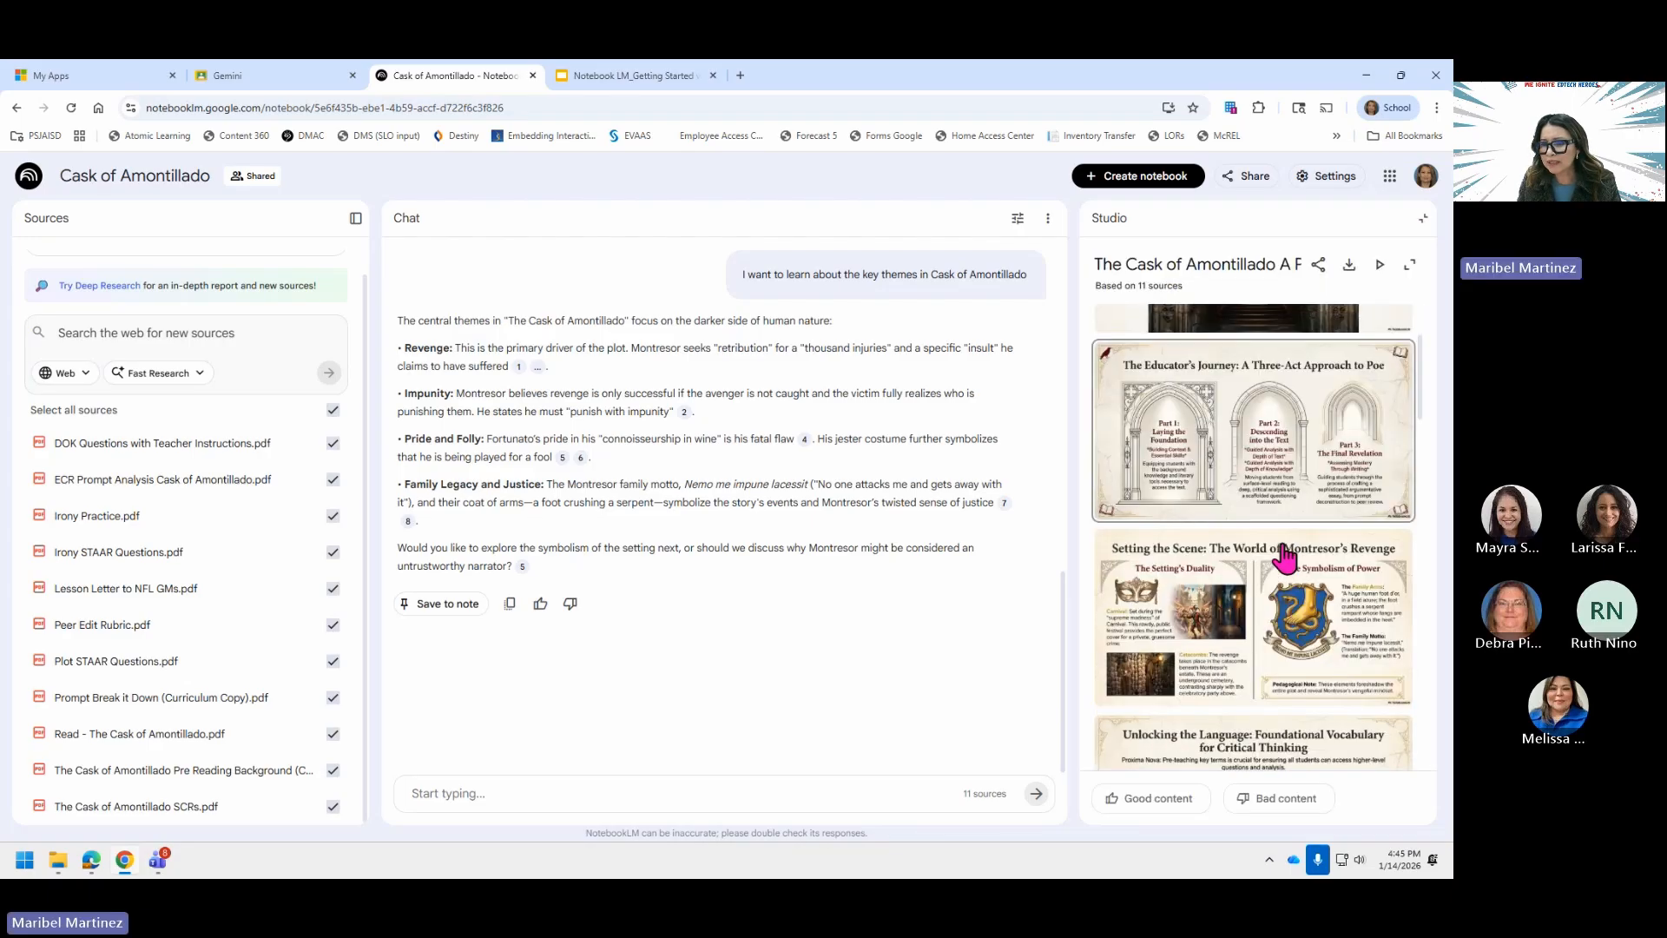
{"action": "scroll", "coordinate": [1285, 561], "scroll_direction": "up", "scroll_amount": 6}
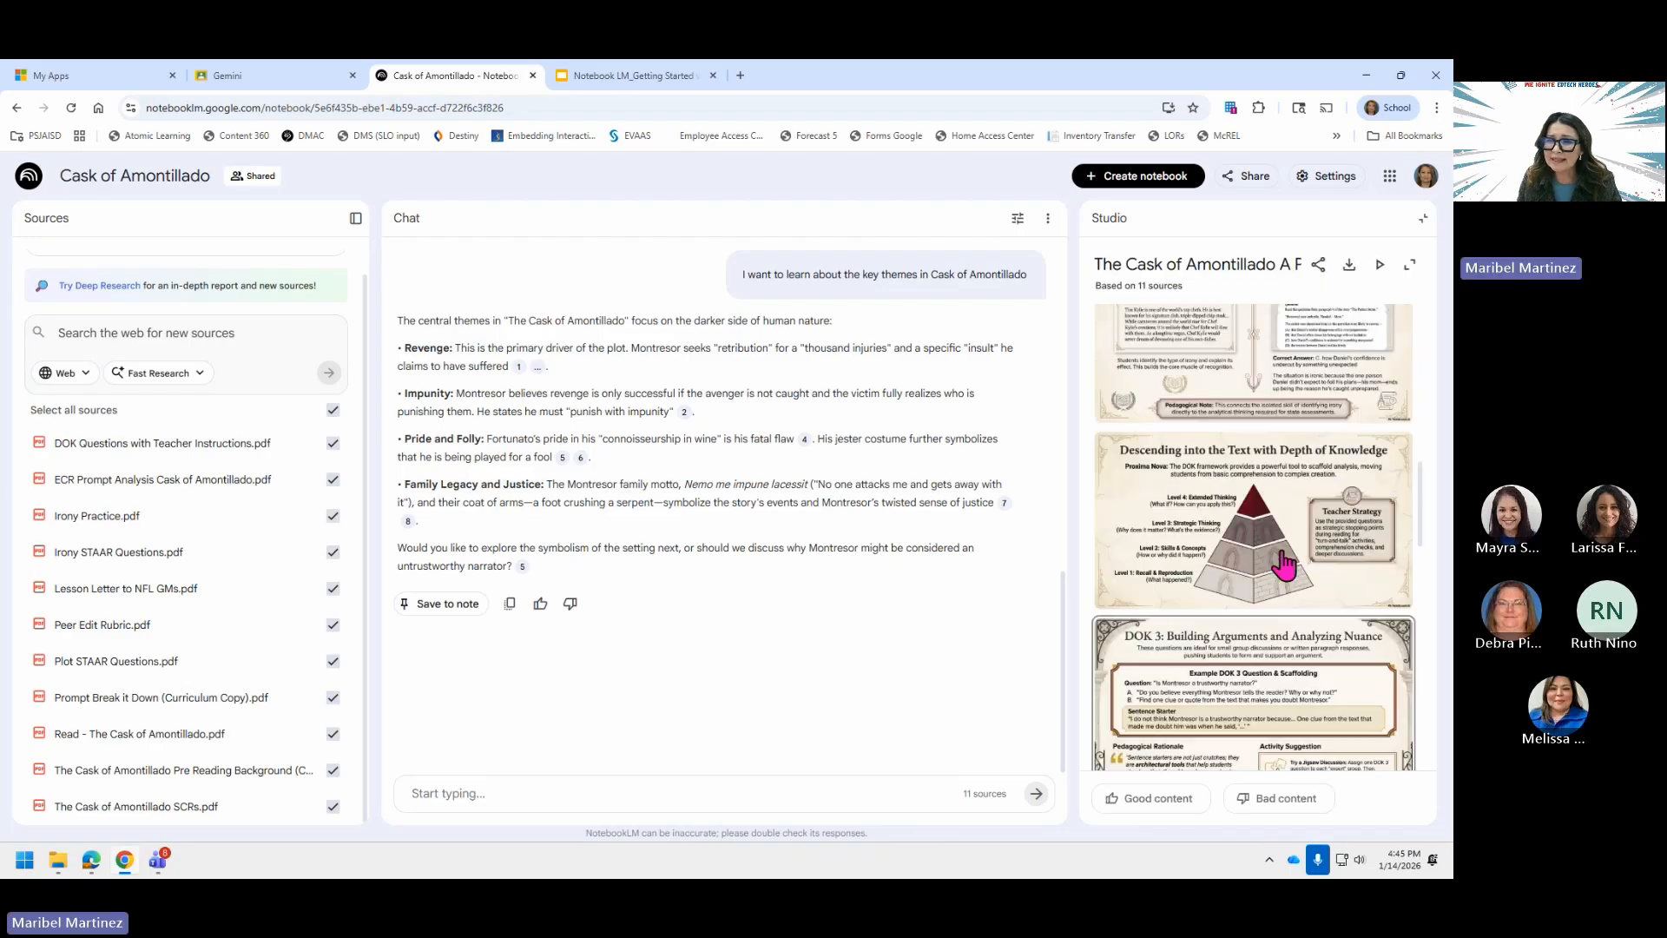
{"action": "scroll", "coordinate": [1277, 570], "scroll_direction": "up", "scroll_amount": 6}
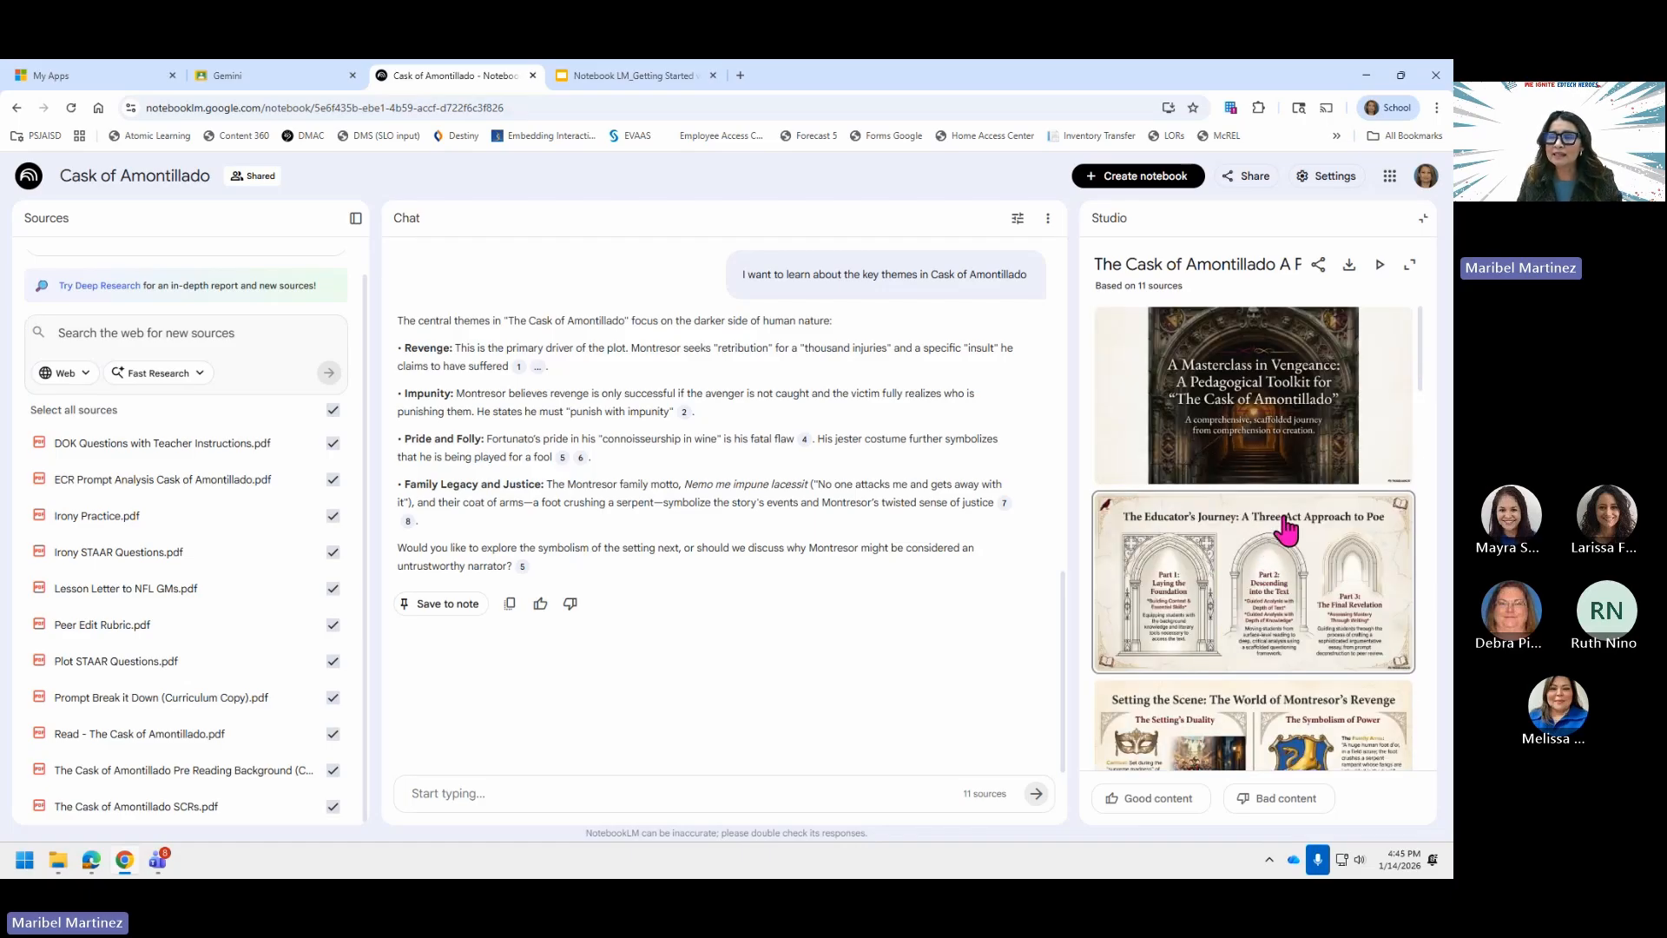
{"action": "left_click", "coordinate": [1349, 267]}
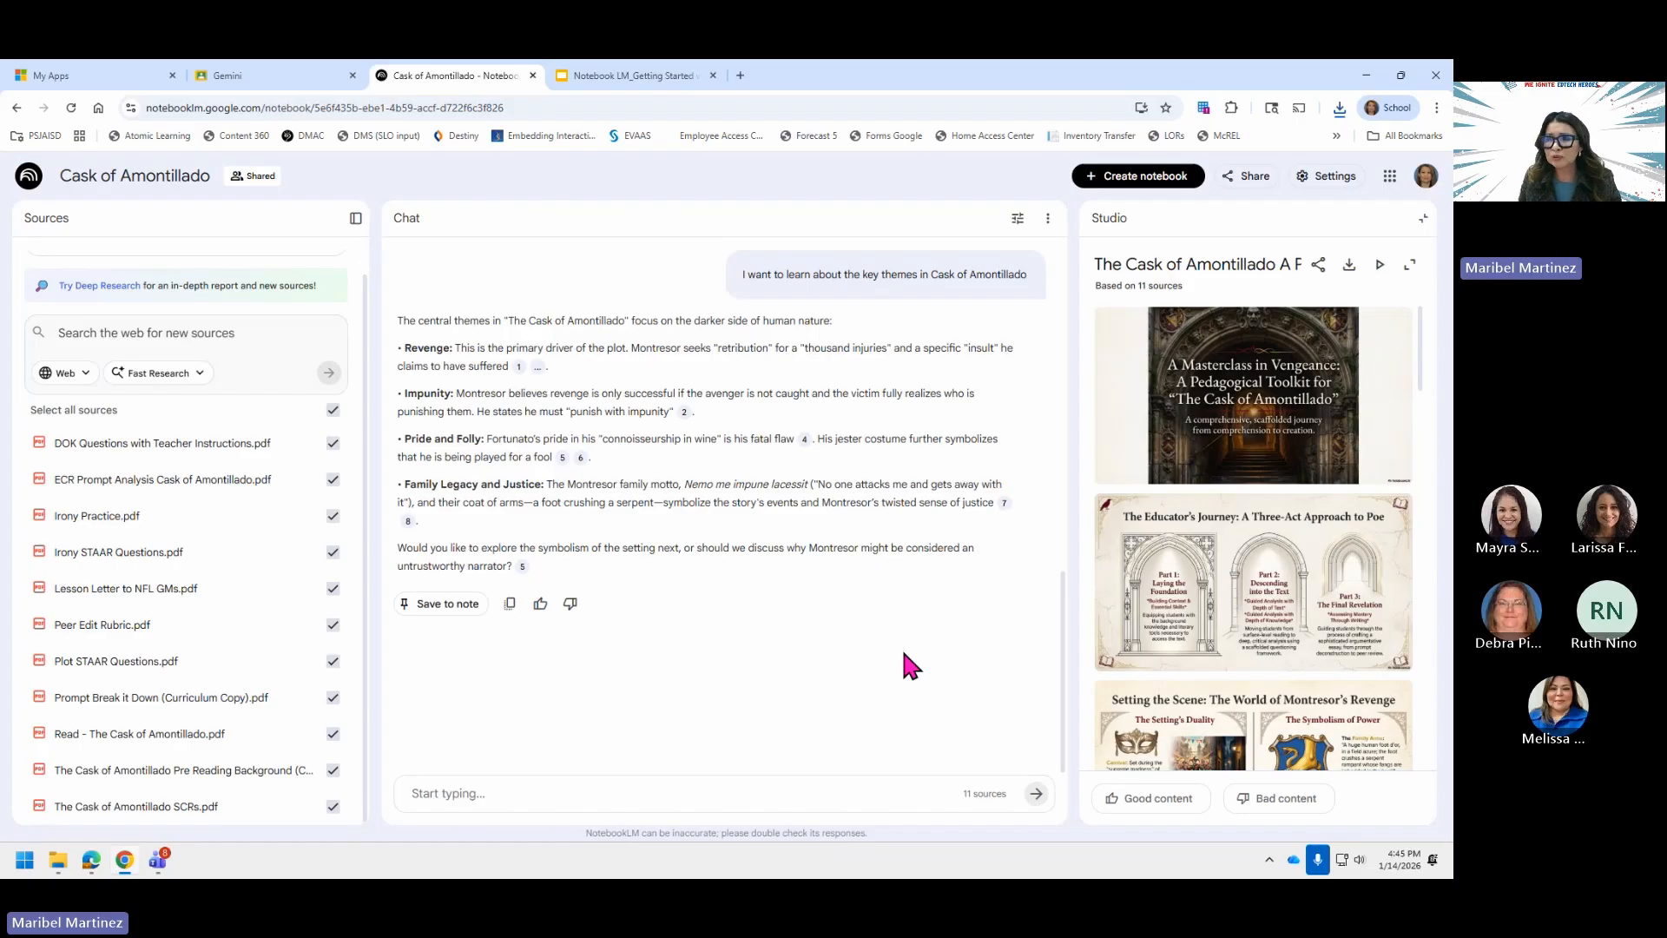
- Show the desktop and move the downloaded Cask of Amontillado toolkit file slightly away from the neighbouring folders
{"action": "left_click", "coordinate": [1366, 75]}
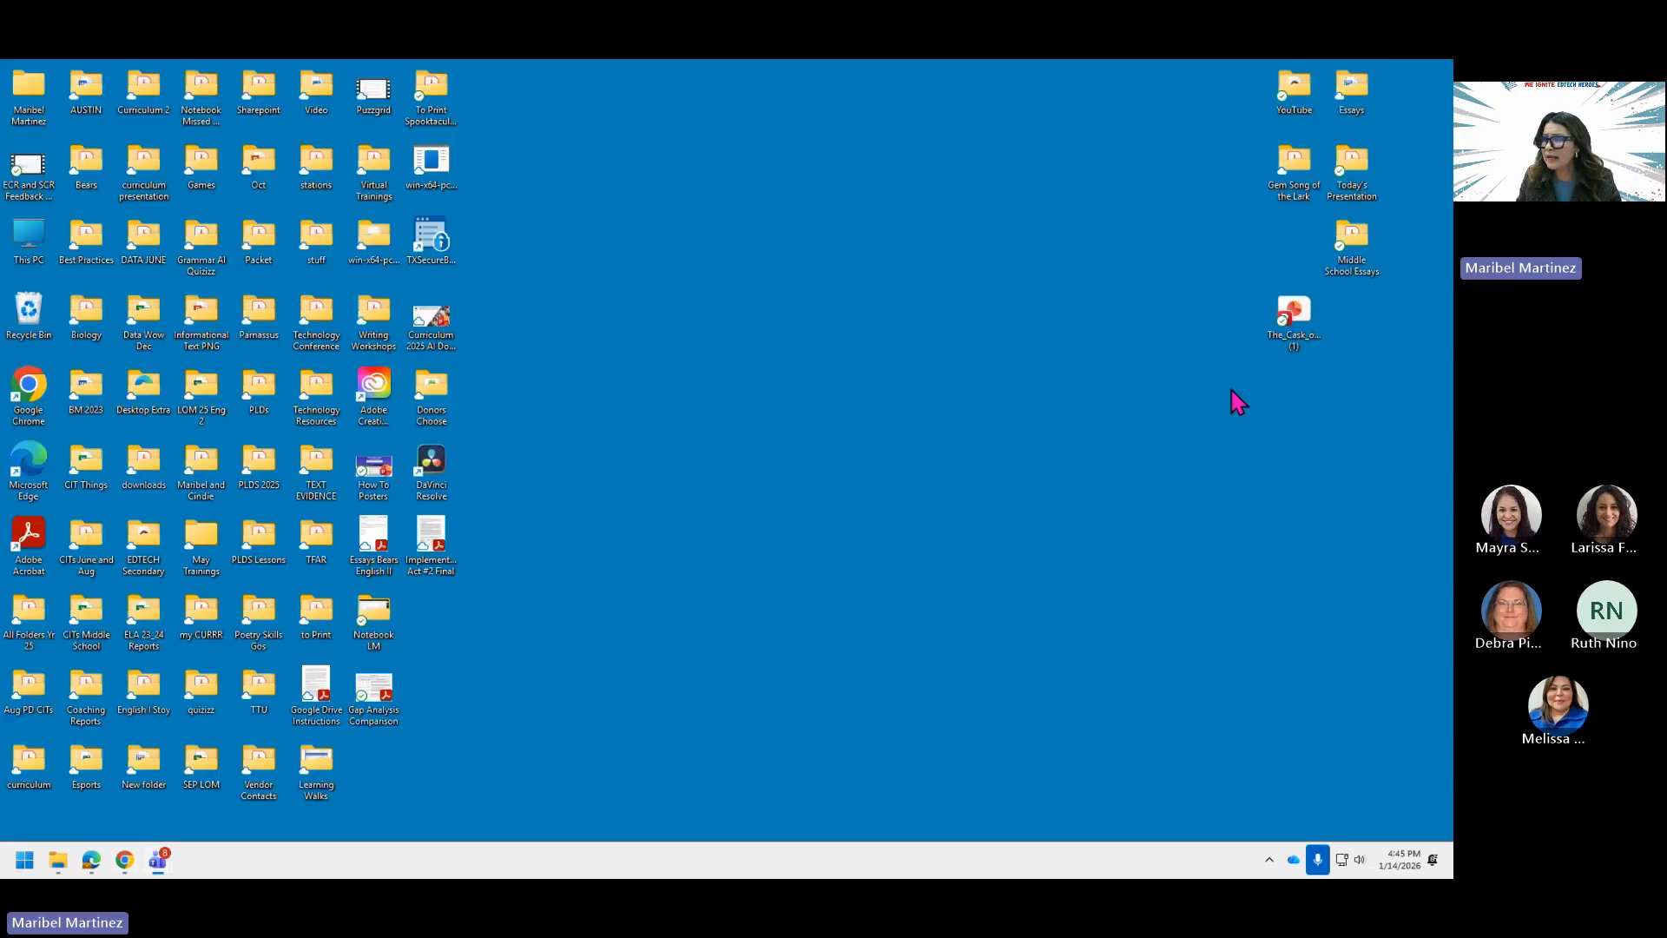
{"action": "left_click", "coordinate": [1283, 335]}
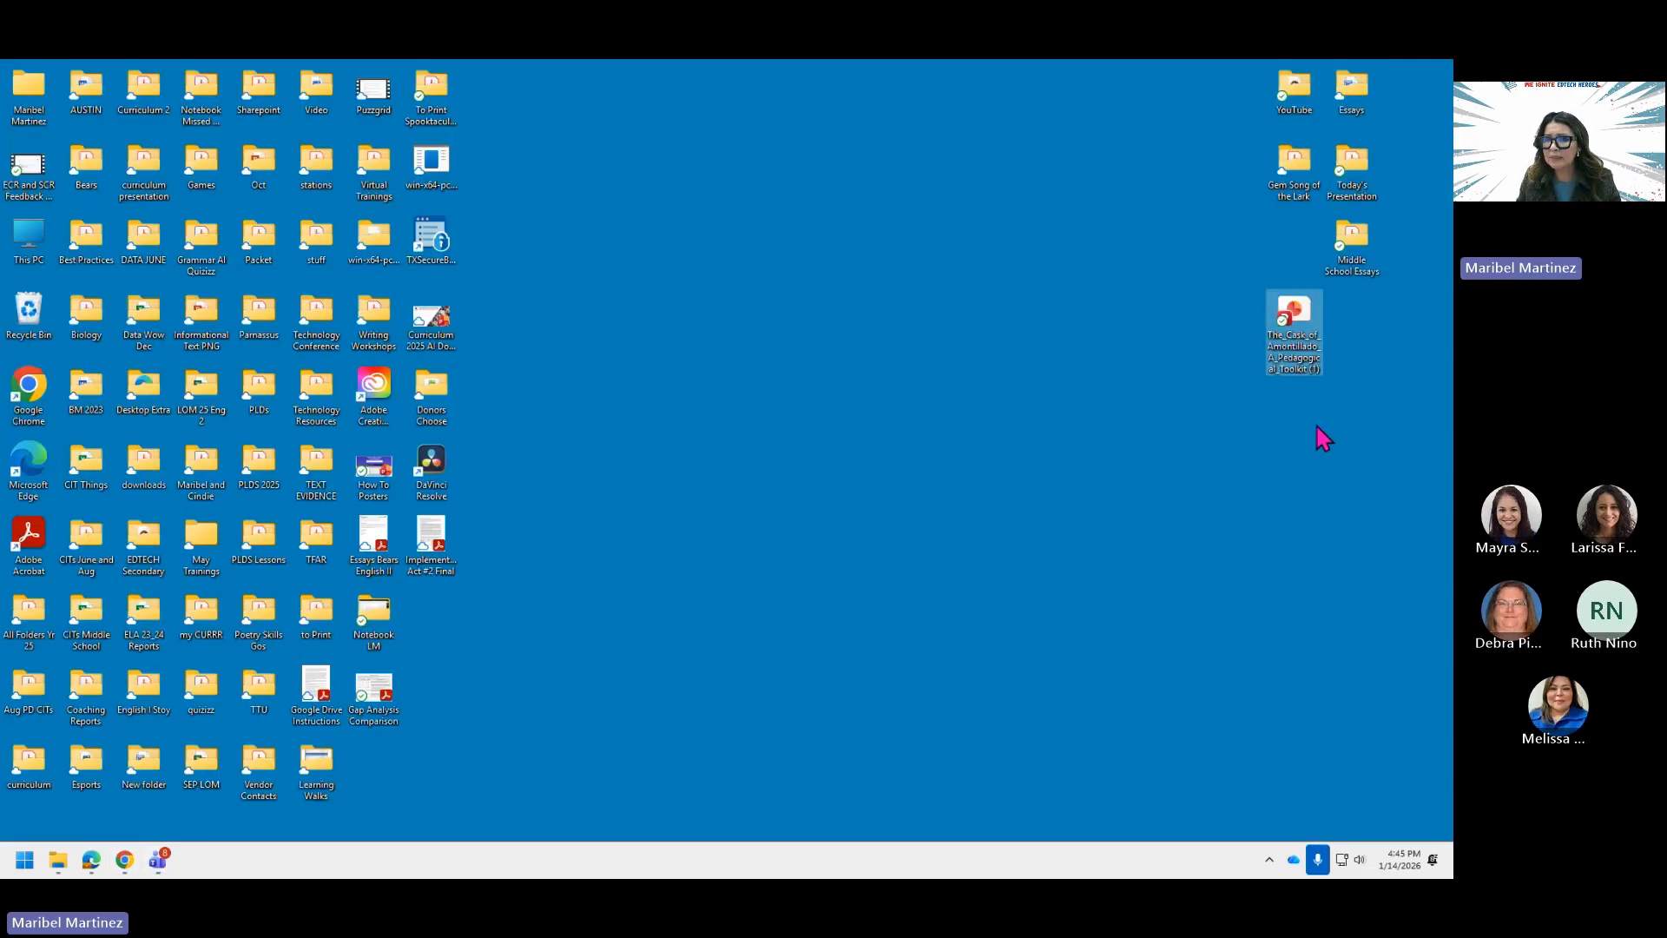
{"action": "left_click_drag", "start_coordinate": [1310, 346], "coordinate": [1235, 374]}
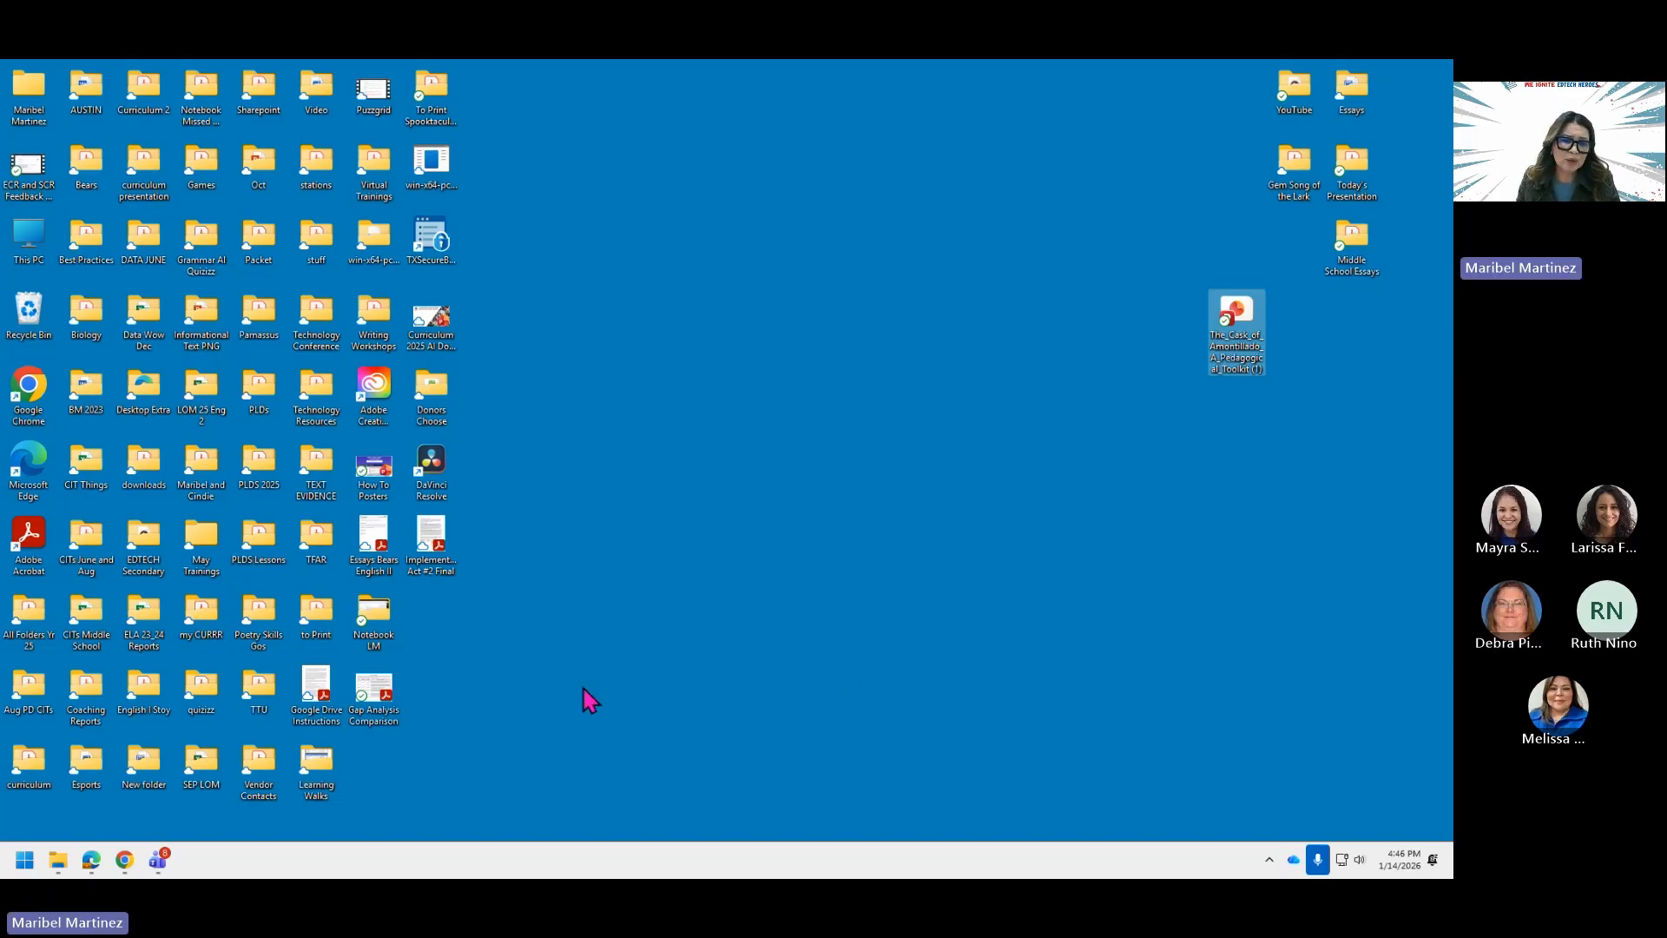
- Switch to the Chrome window showing the Cask of Amontillado notebook and open Google Drive in a new tab
{"action": "mouse_move", "coordinate": [125, 859]}
{"action": "left_click", "coordinate": [61, 768]}
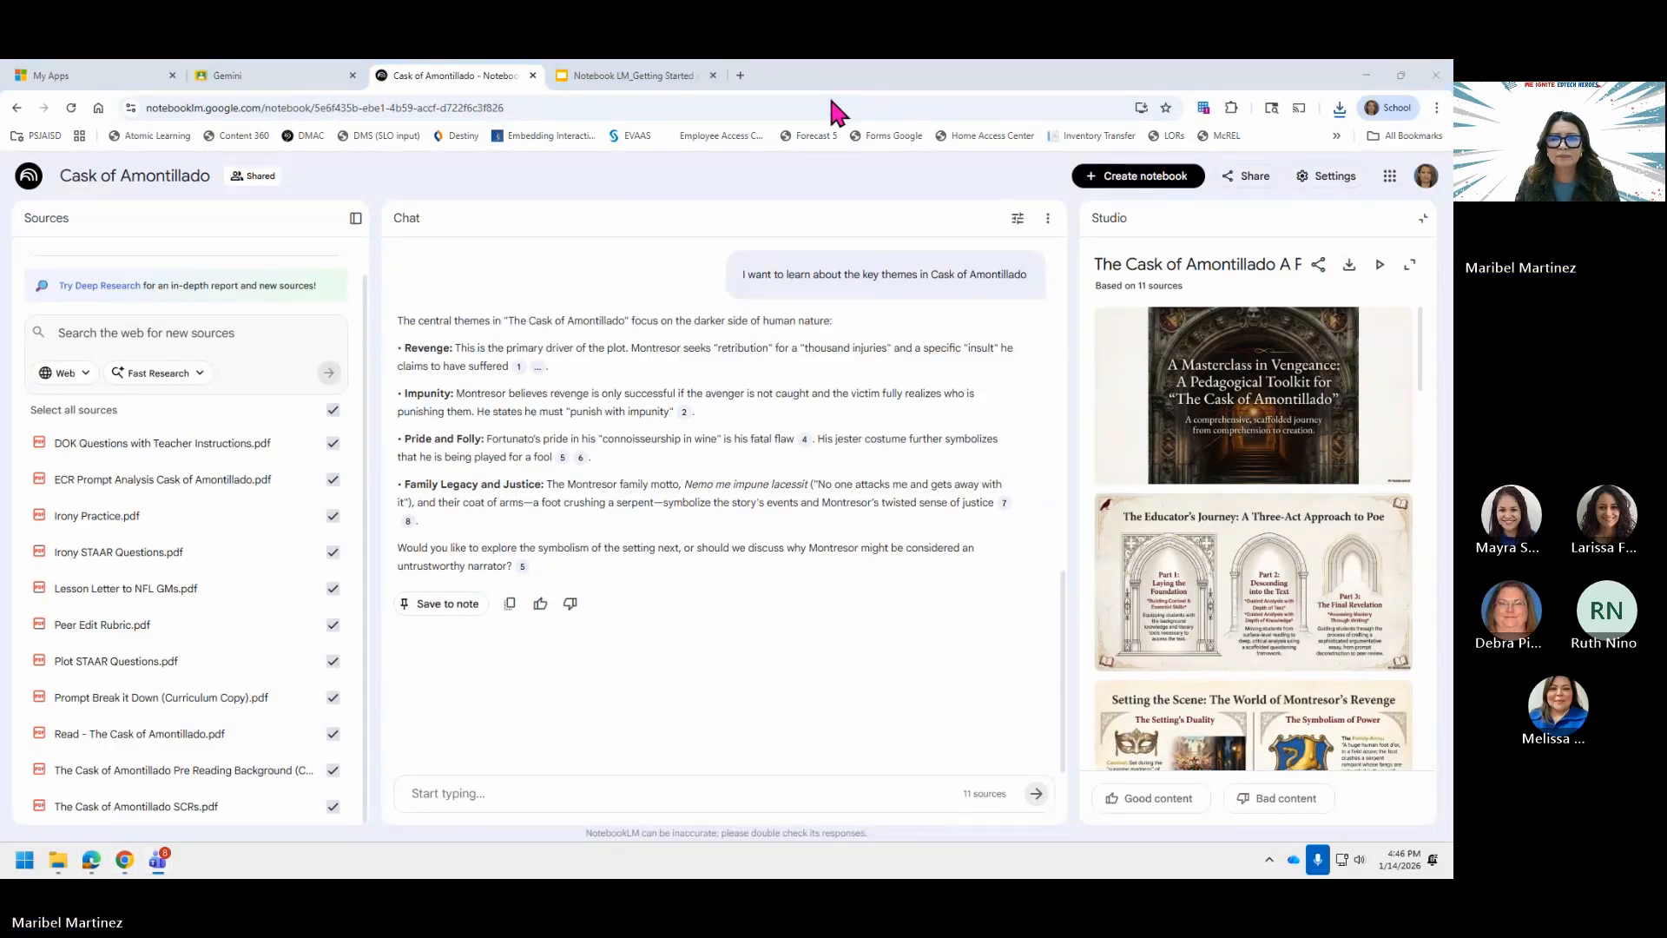
{"action": "left_click", "coordinate": [740, 76]}
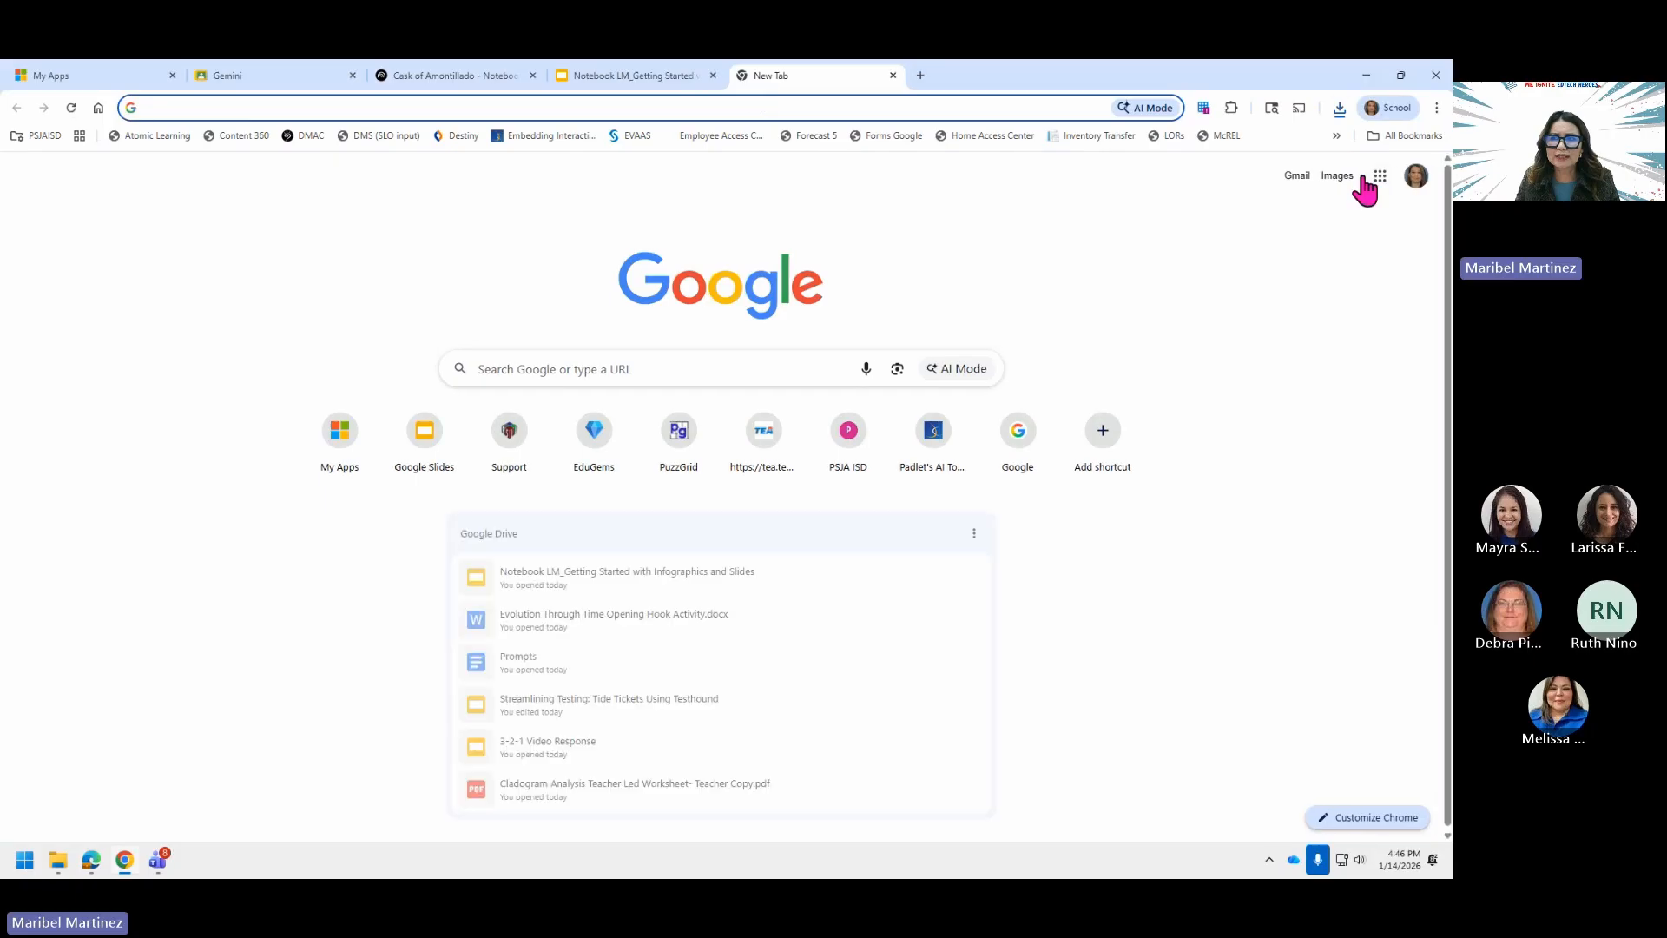
{"action": "left_click", "coordinate": [1380, 176]}
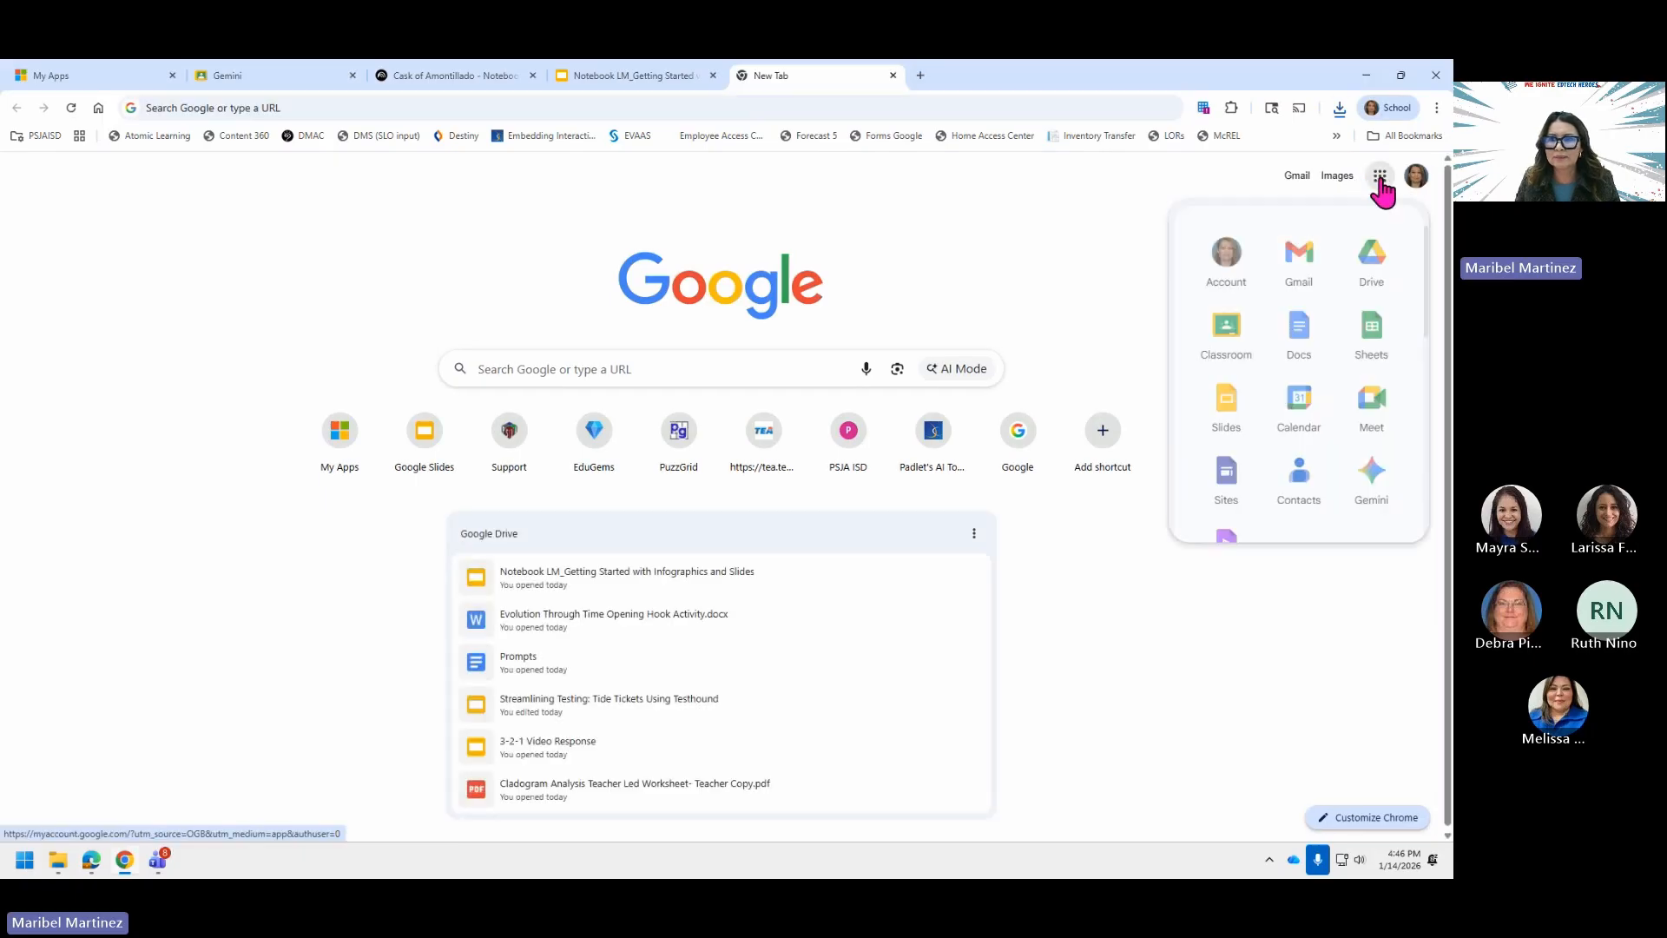
{"action": "left_click", "coordinate": [1369, 261]}
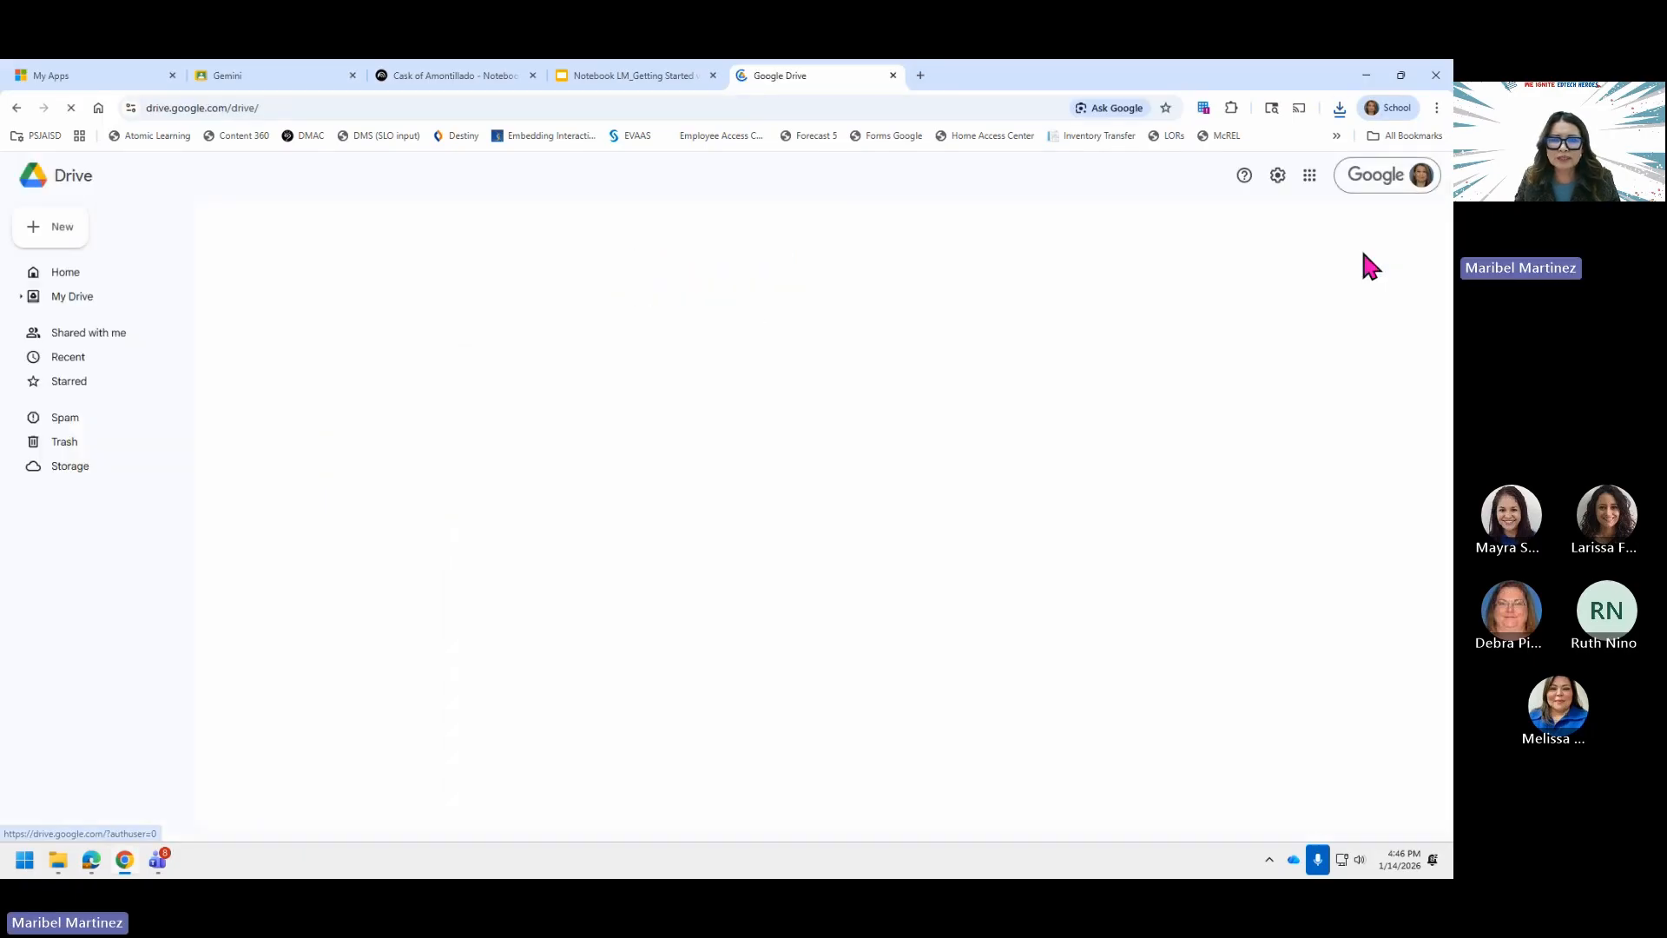
- Upload the newest The_Cask_of_Amontillado_A_Pedagogical_Toolkit PDF from Downloads to Drive, replacing the existing file
{"action": "left_click", "coordinate": [68, 232]}
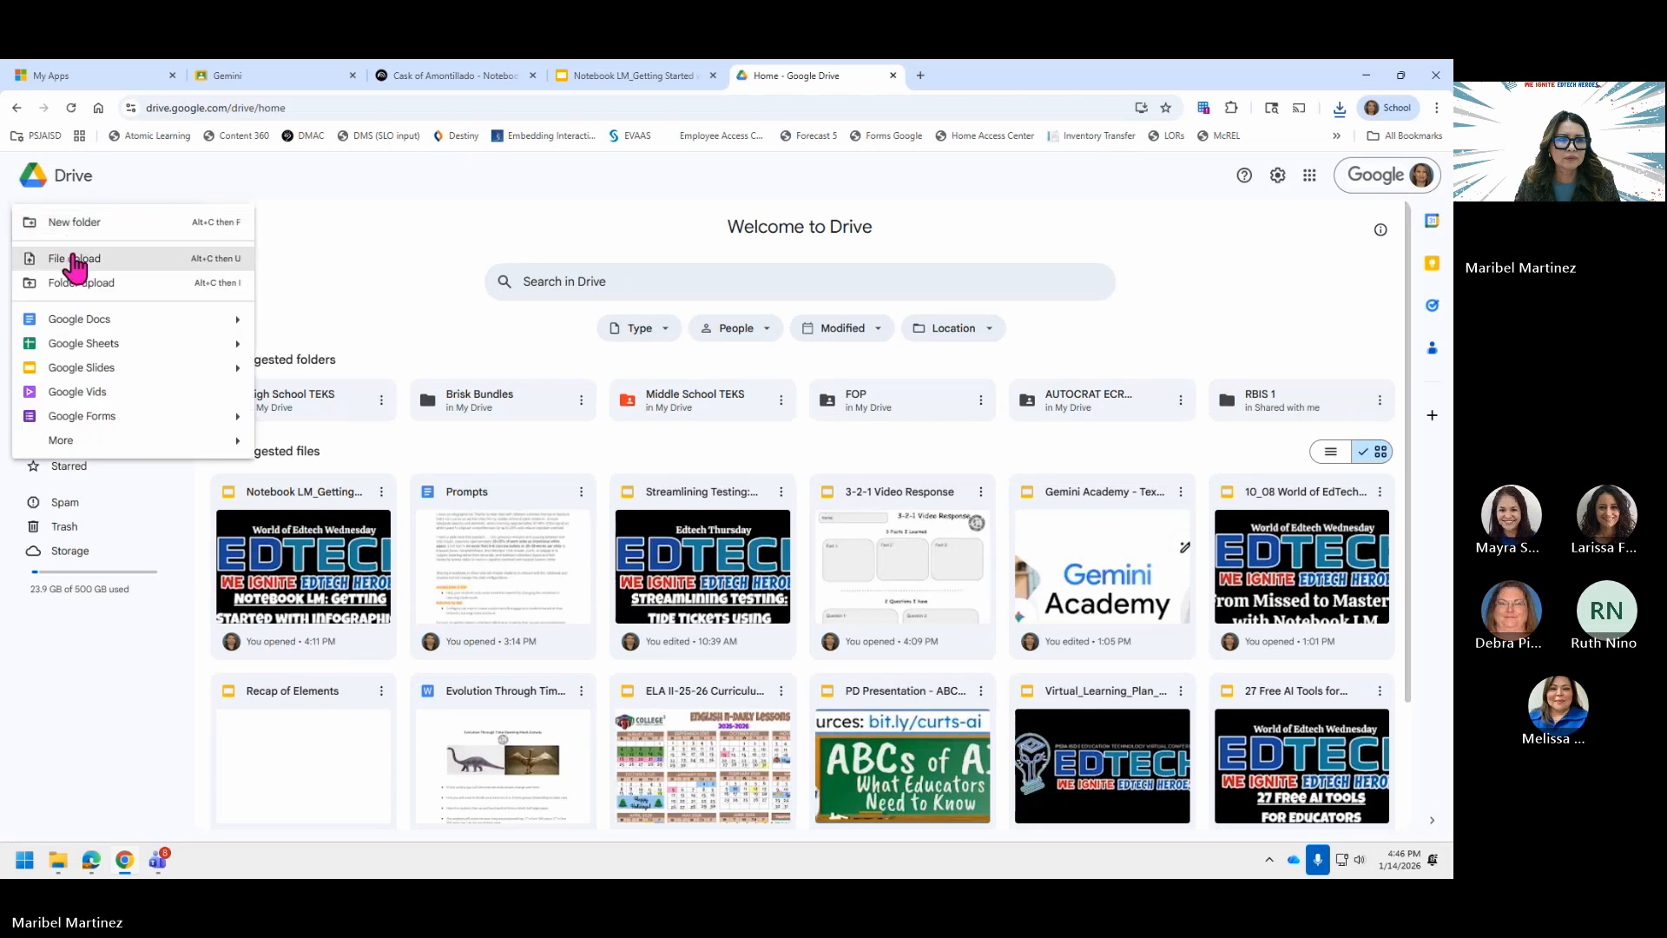
{"action": "left_click", "coordinate": [72, 259]}
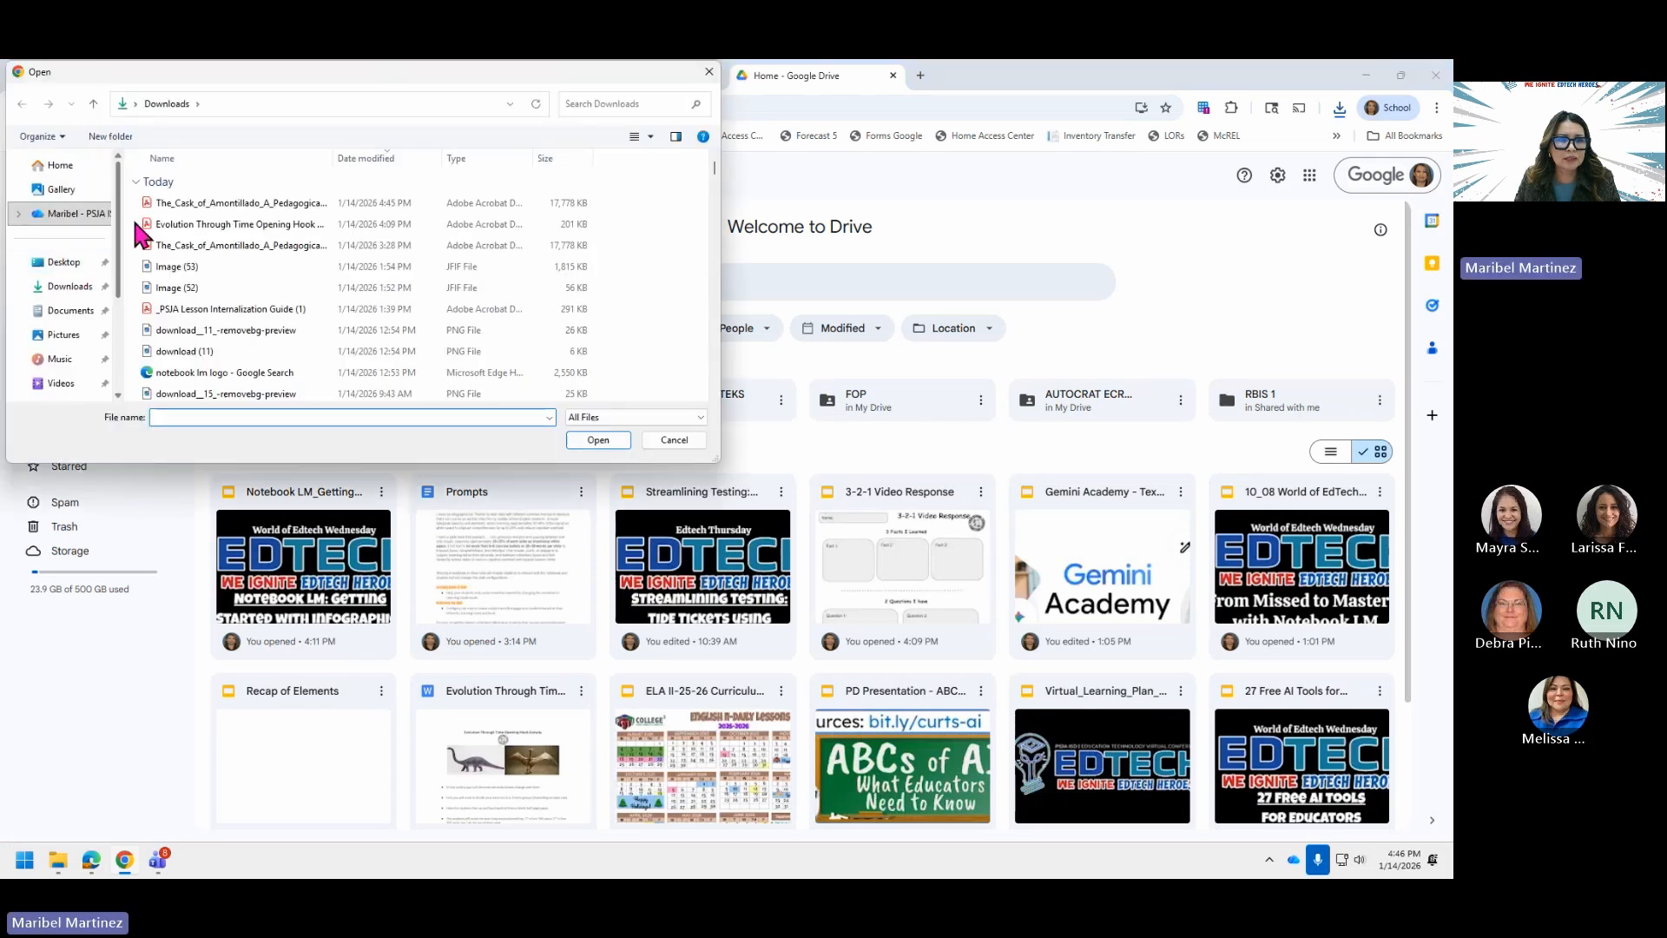
{"action": "double_click", "coordinate": [186, 206]}
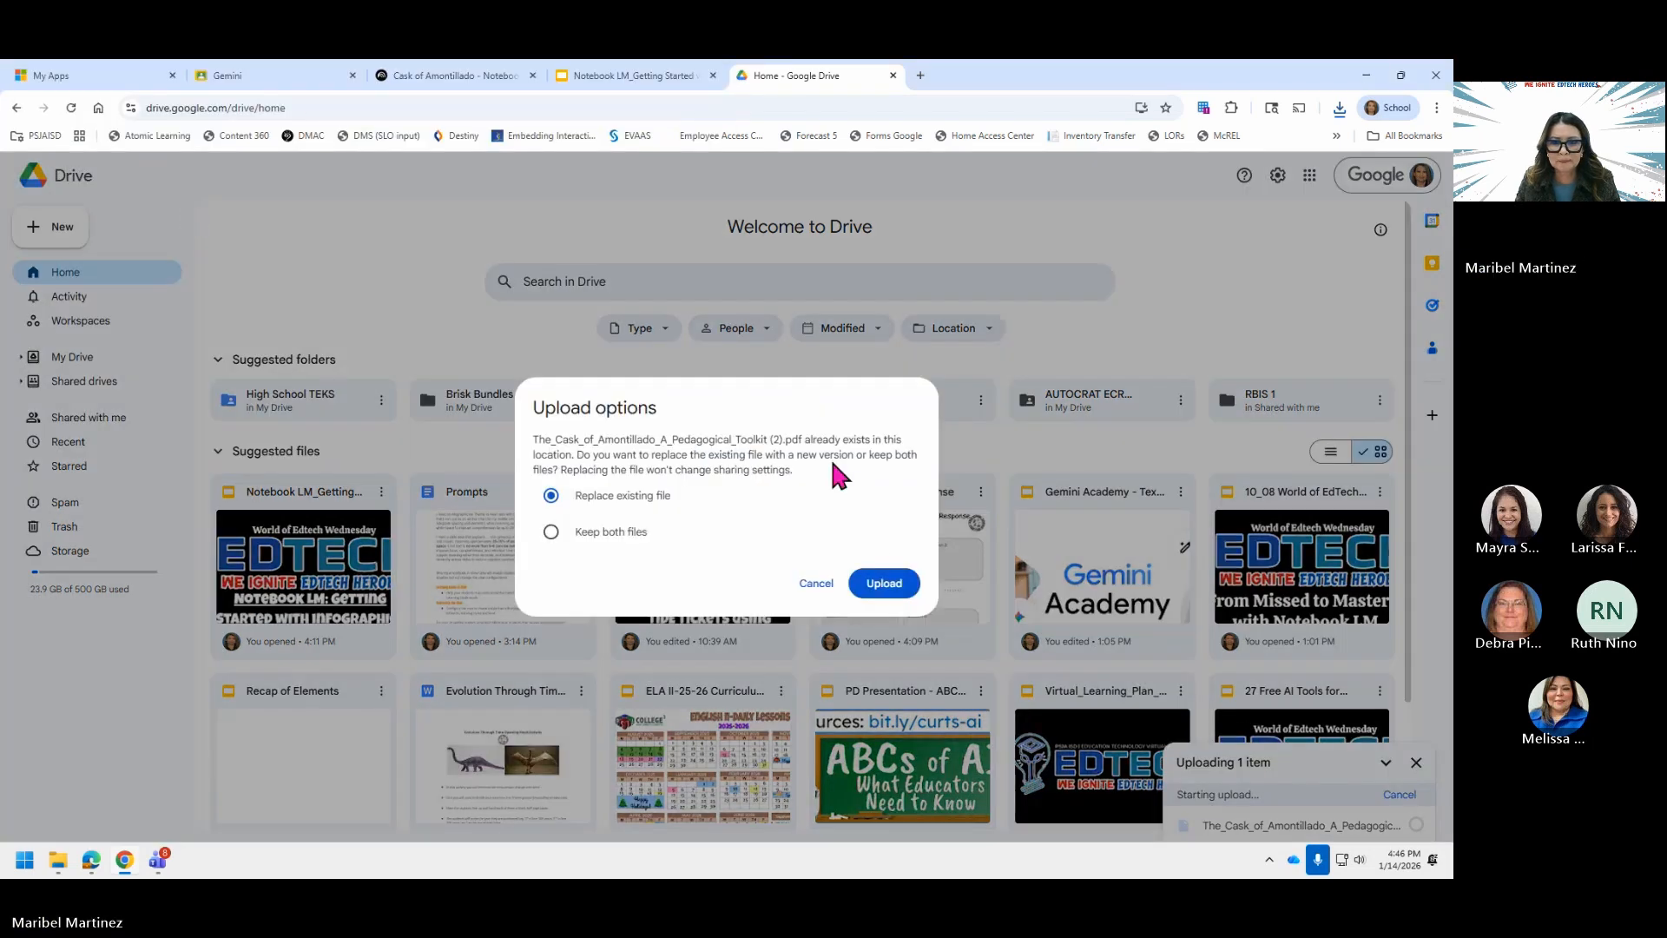
{"action": "left_click", "coordinate": [885, 584]}
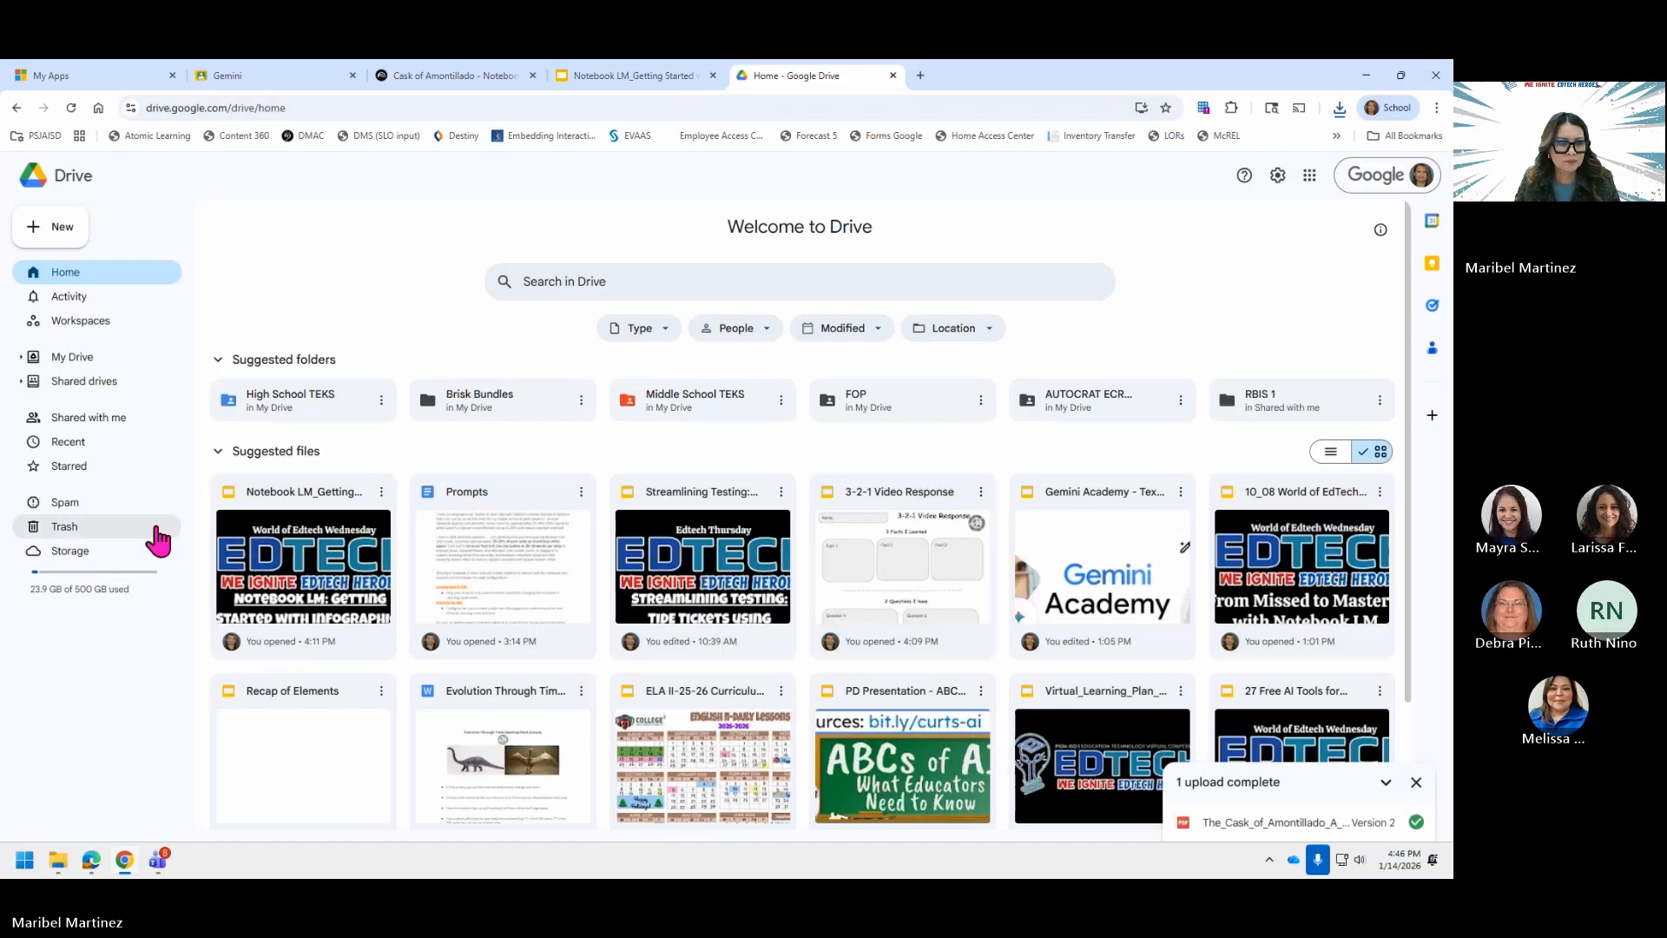
- Preview the uploaded Cask of Amontillado toolkit PDF from Drive's recent files, close it and look over the recent files
{"action": "left_click", "coordinate": [106, 443]}
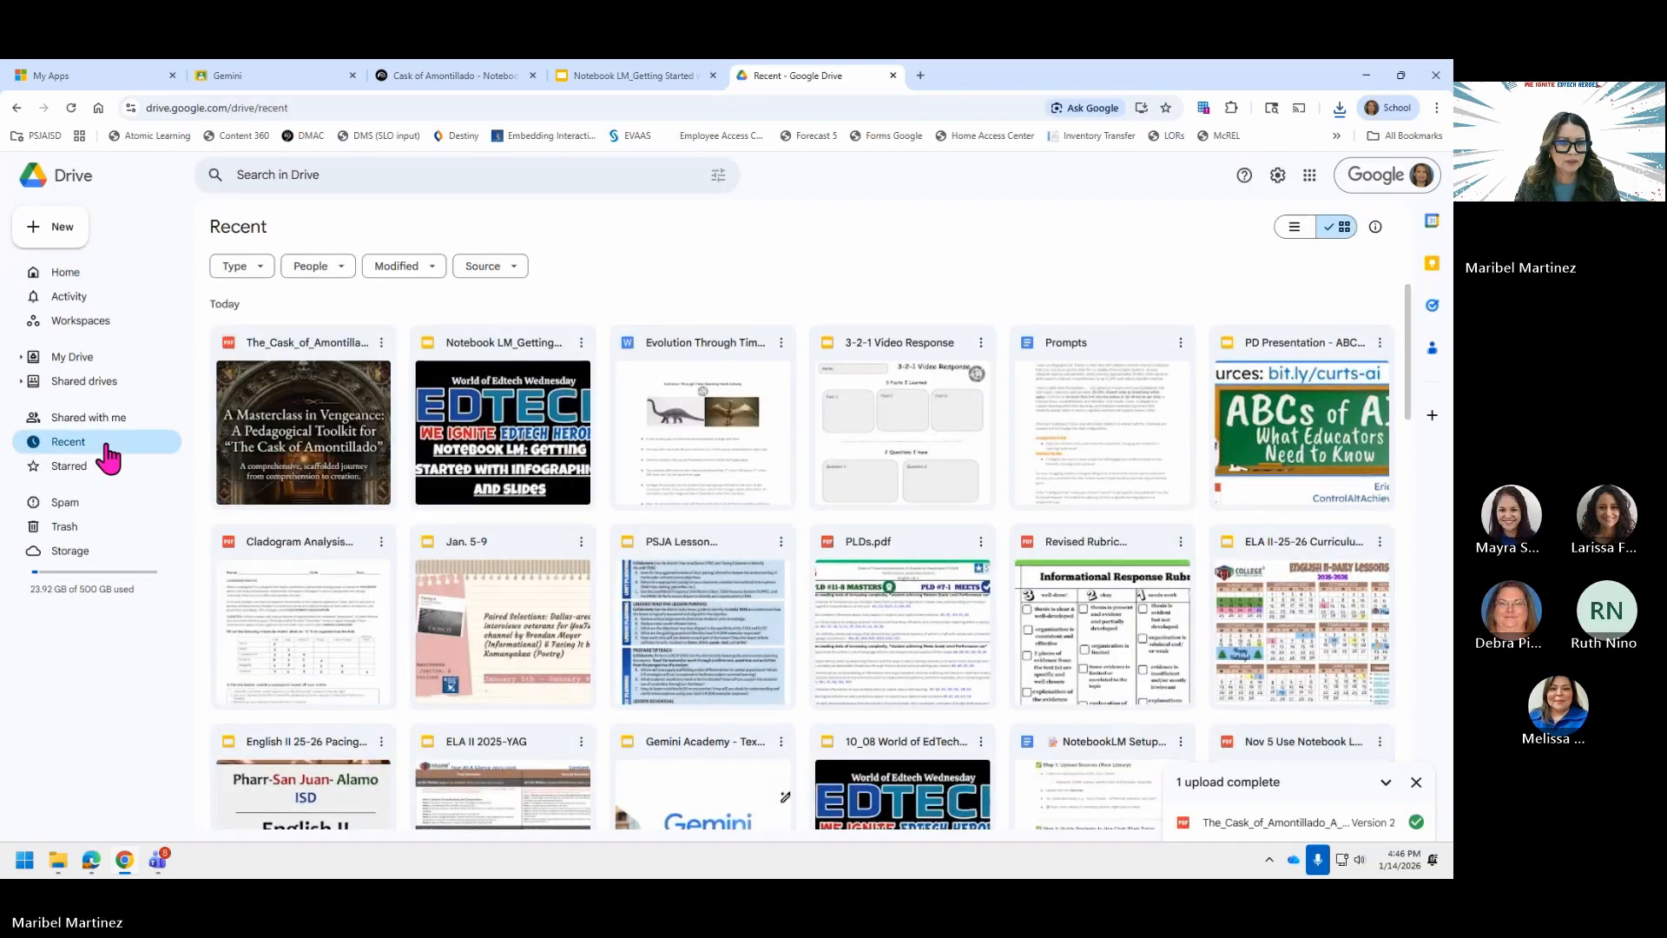
{"action": "double_click", "coordinate": [346, 351]}
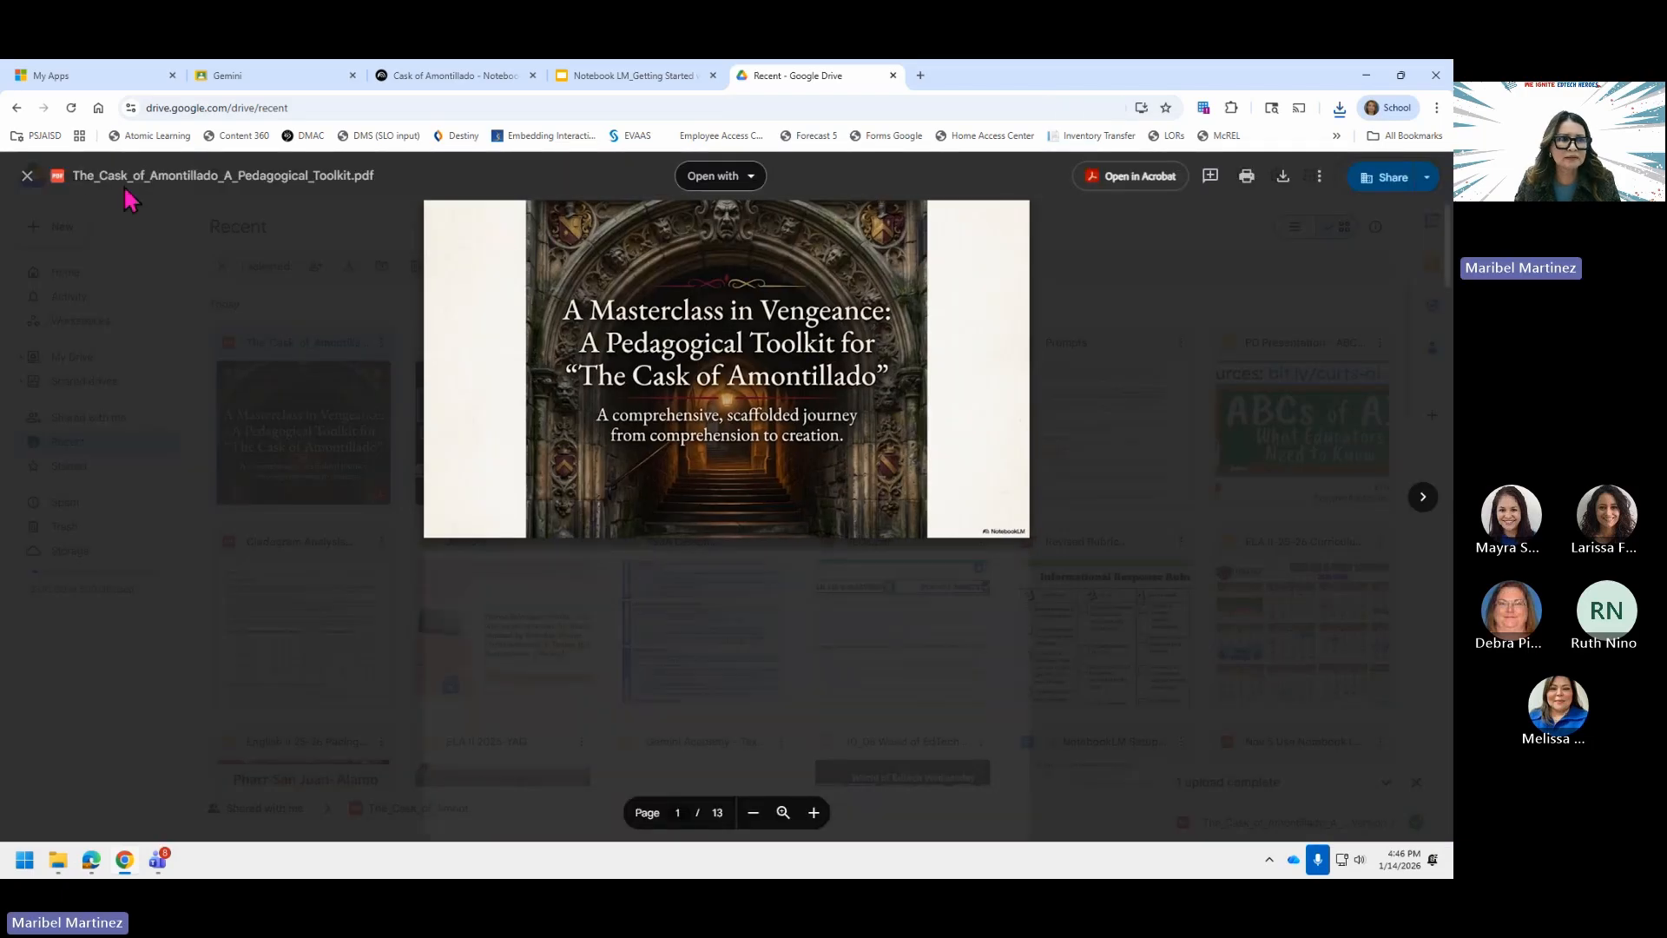
{"action": "left_click", "coordinate": [27, 175]}
{"action": "scroll", "coordinate": [385, 627], "scroll_direction": "down", "scroll_amount": 4}
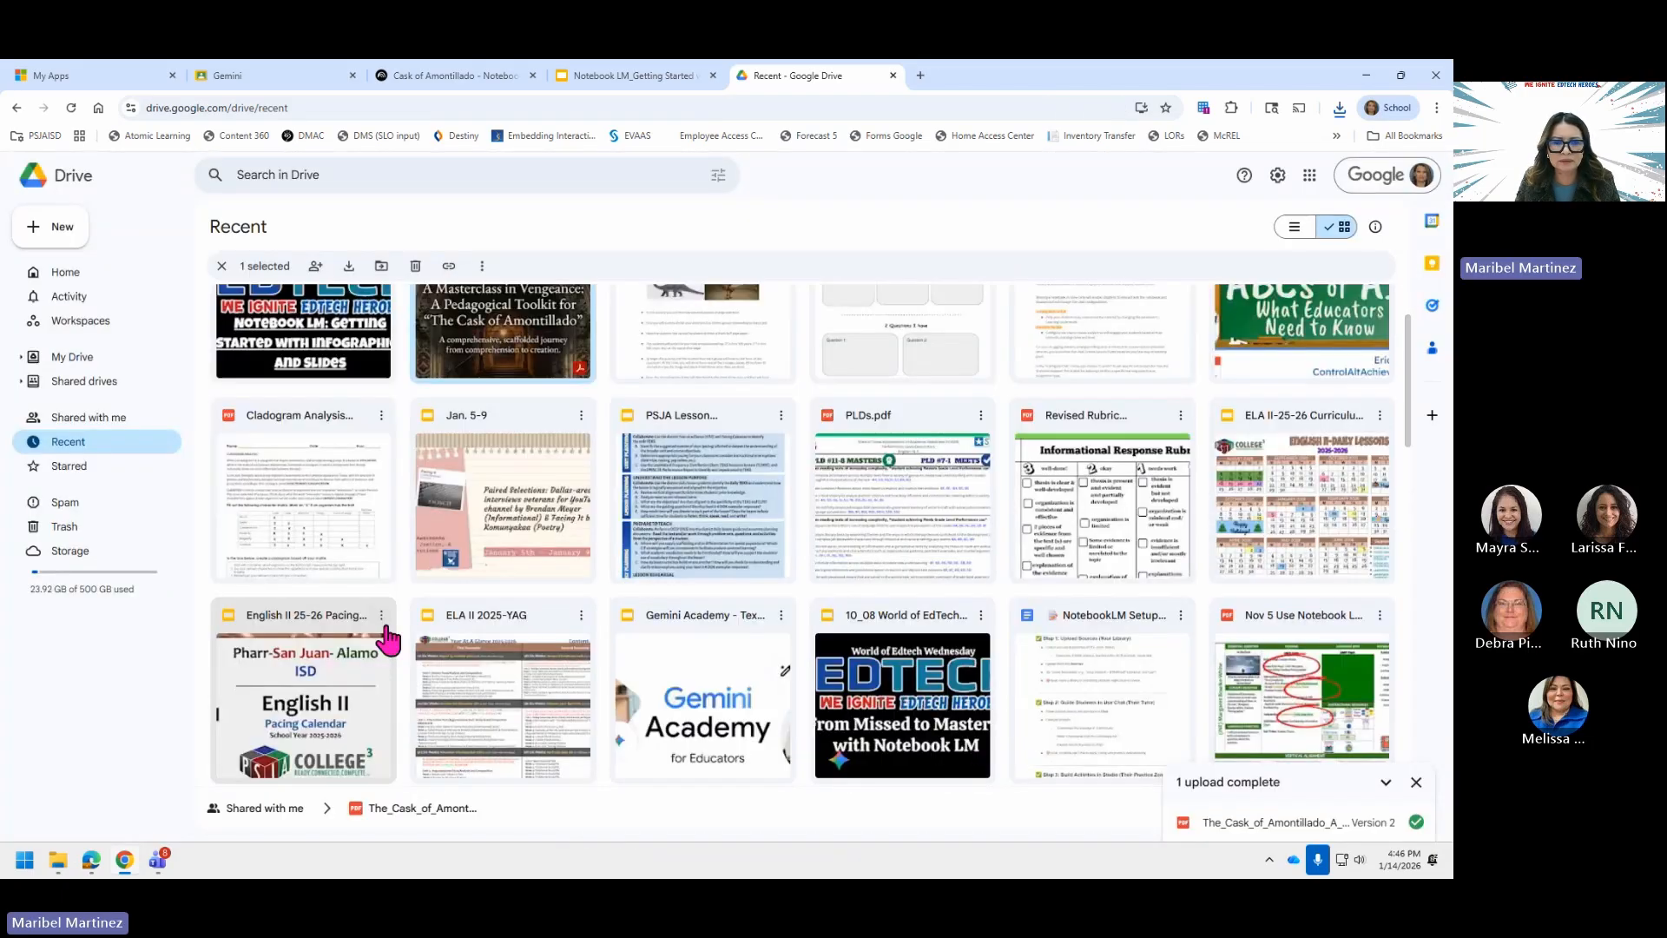
{"action": "scroll", "coordinate": [383, 613], "scroll_direction": "up", "scroll_amount": 4}
{"action": "left_click", "coordinate": [67, 250]}
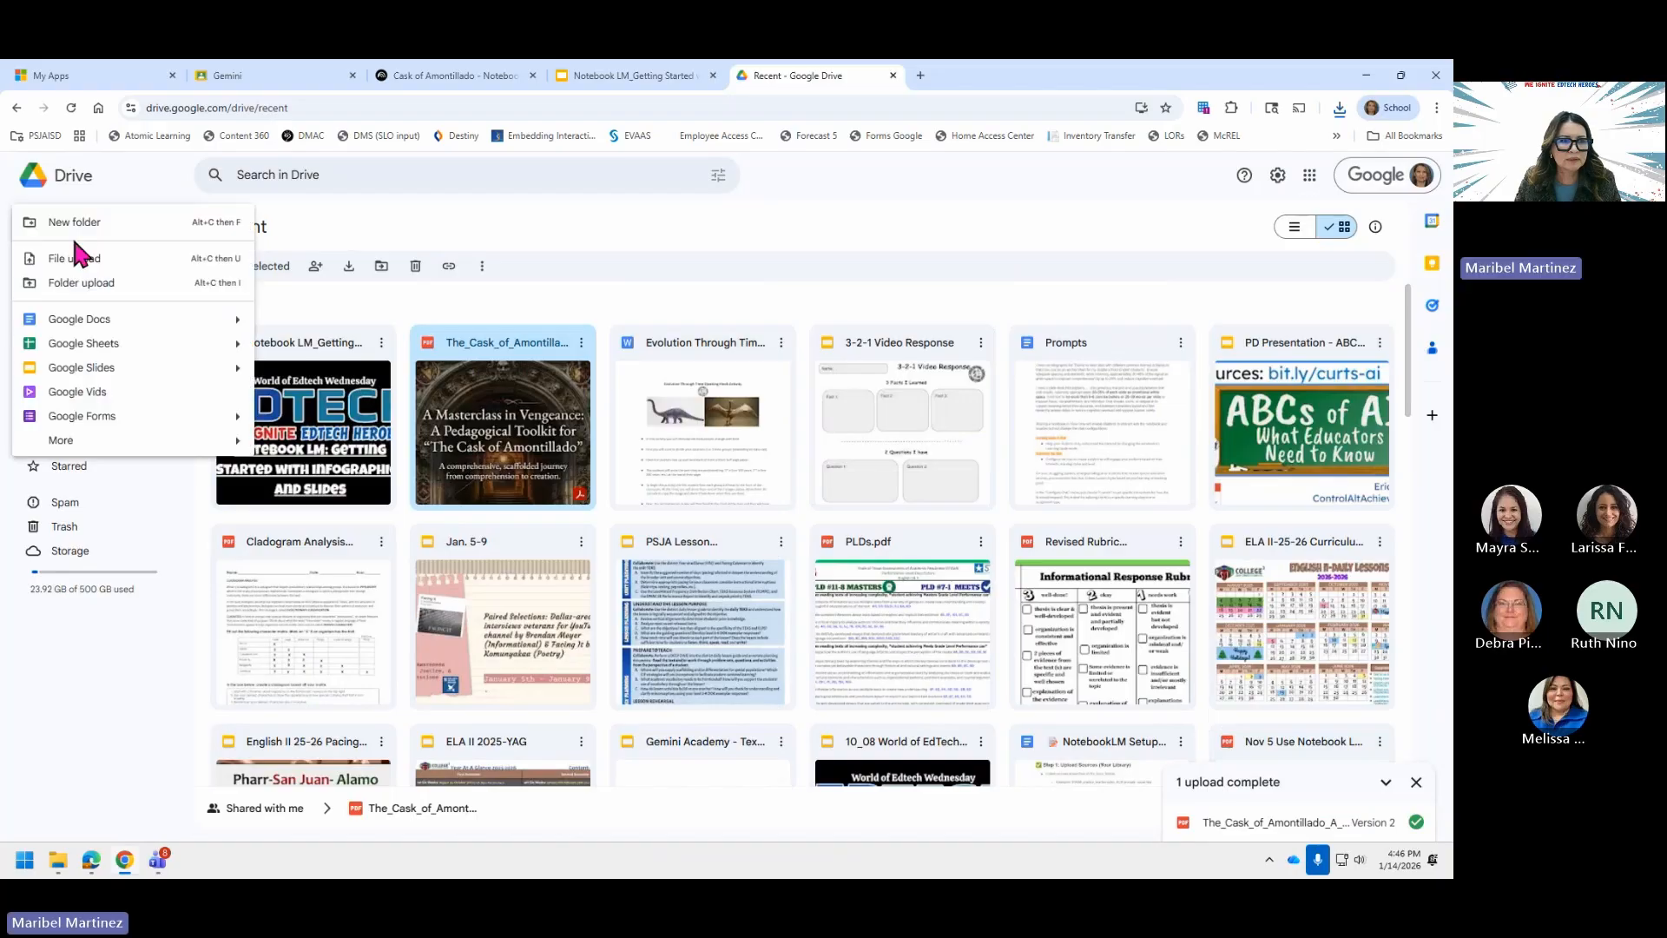
{"action": "left_click", "coordinate": [115, 259]}
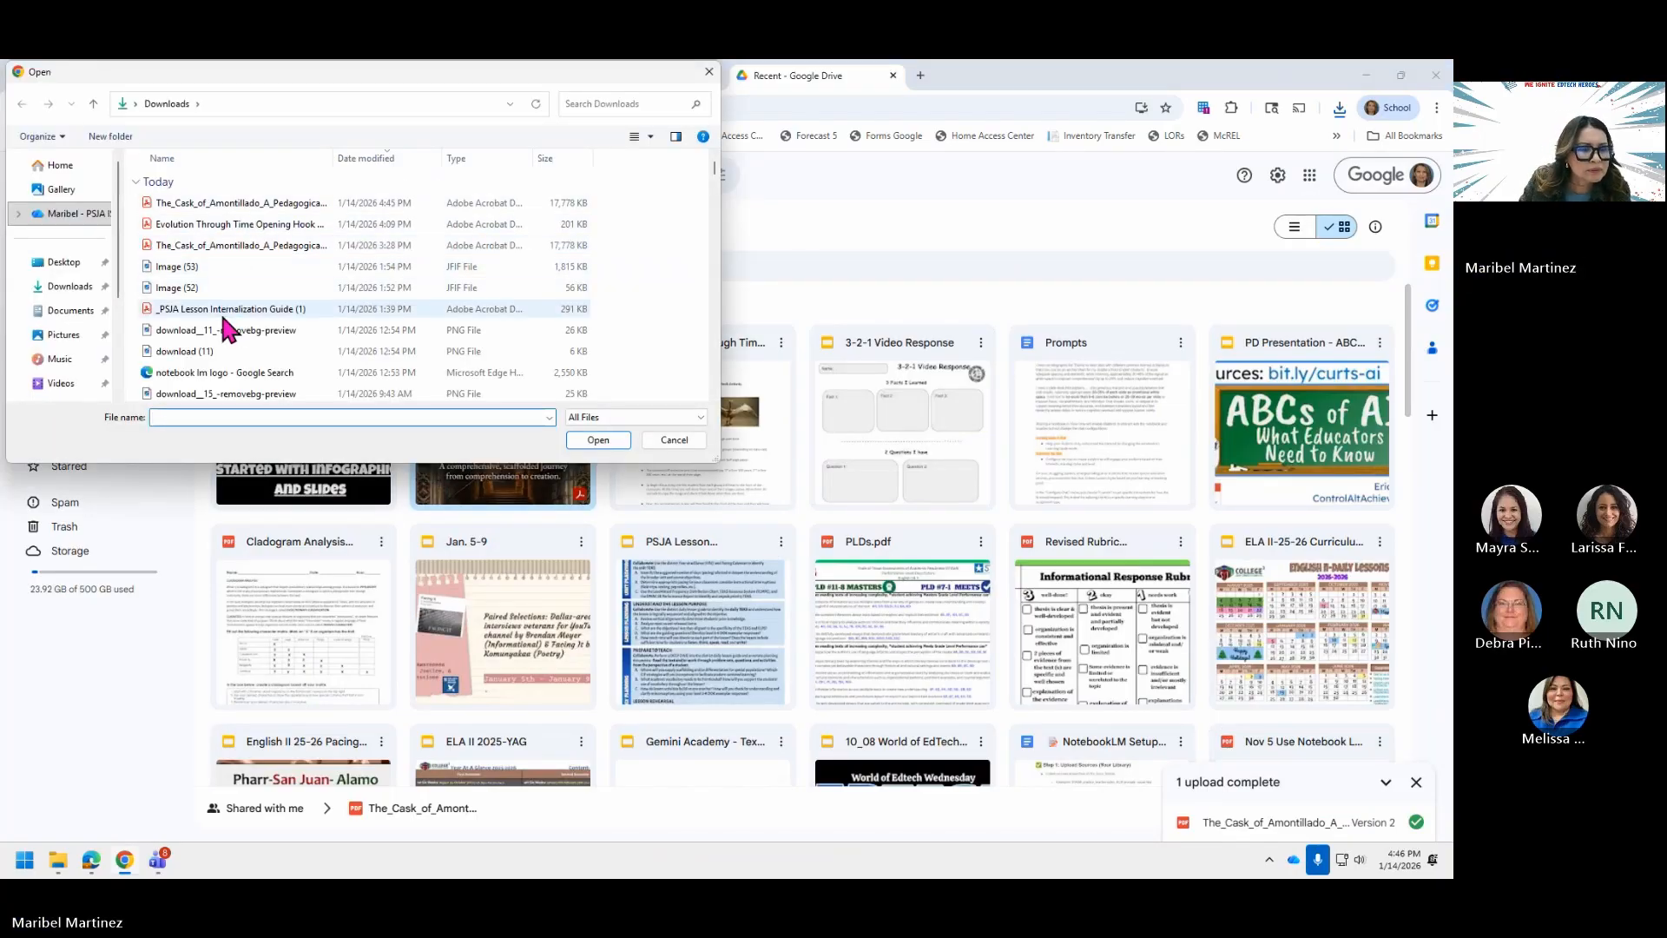
{"action": "scroll", "coordinate": [224, 306], "scroll_direction": "down", "scroll_amount": 3}
{"action": "scroll", "coordinate": [228, 321], "scroll_direction": "down", "scroll_amount": 2}
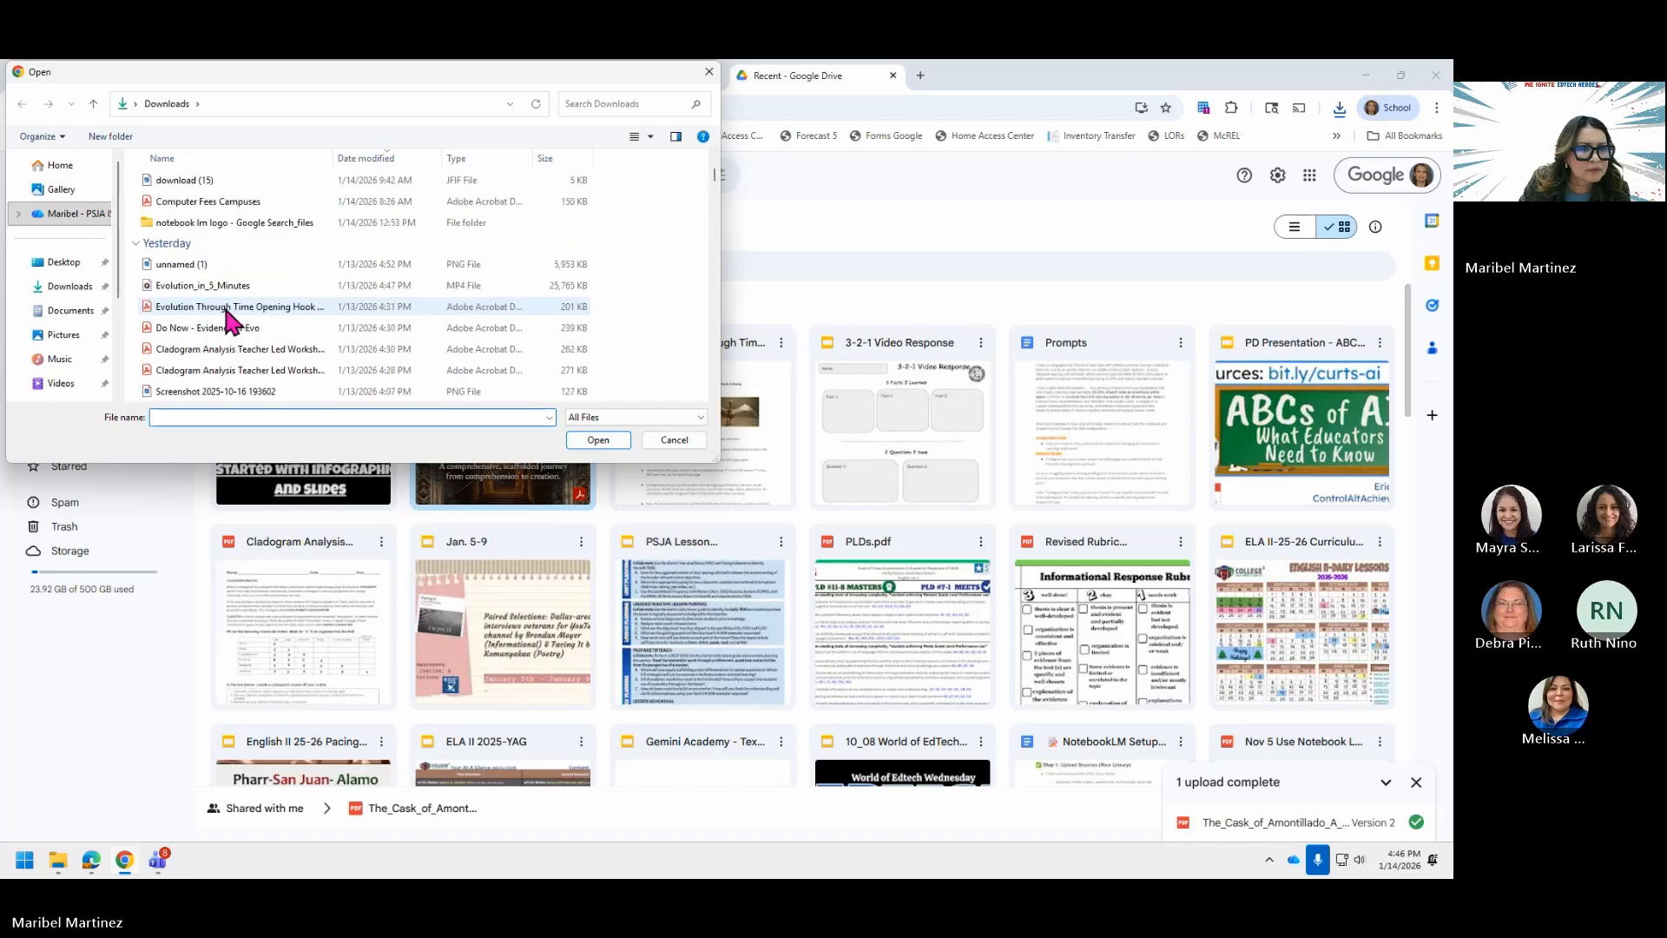
{"action": "scroll", "coordinate": [227, 321], "scroll_direction": "down", "scroll_amount": 1}
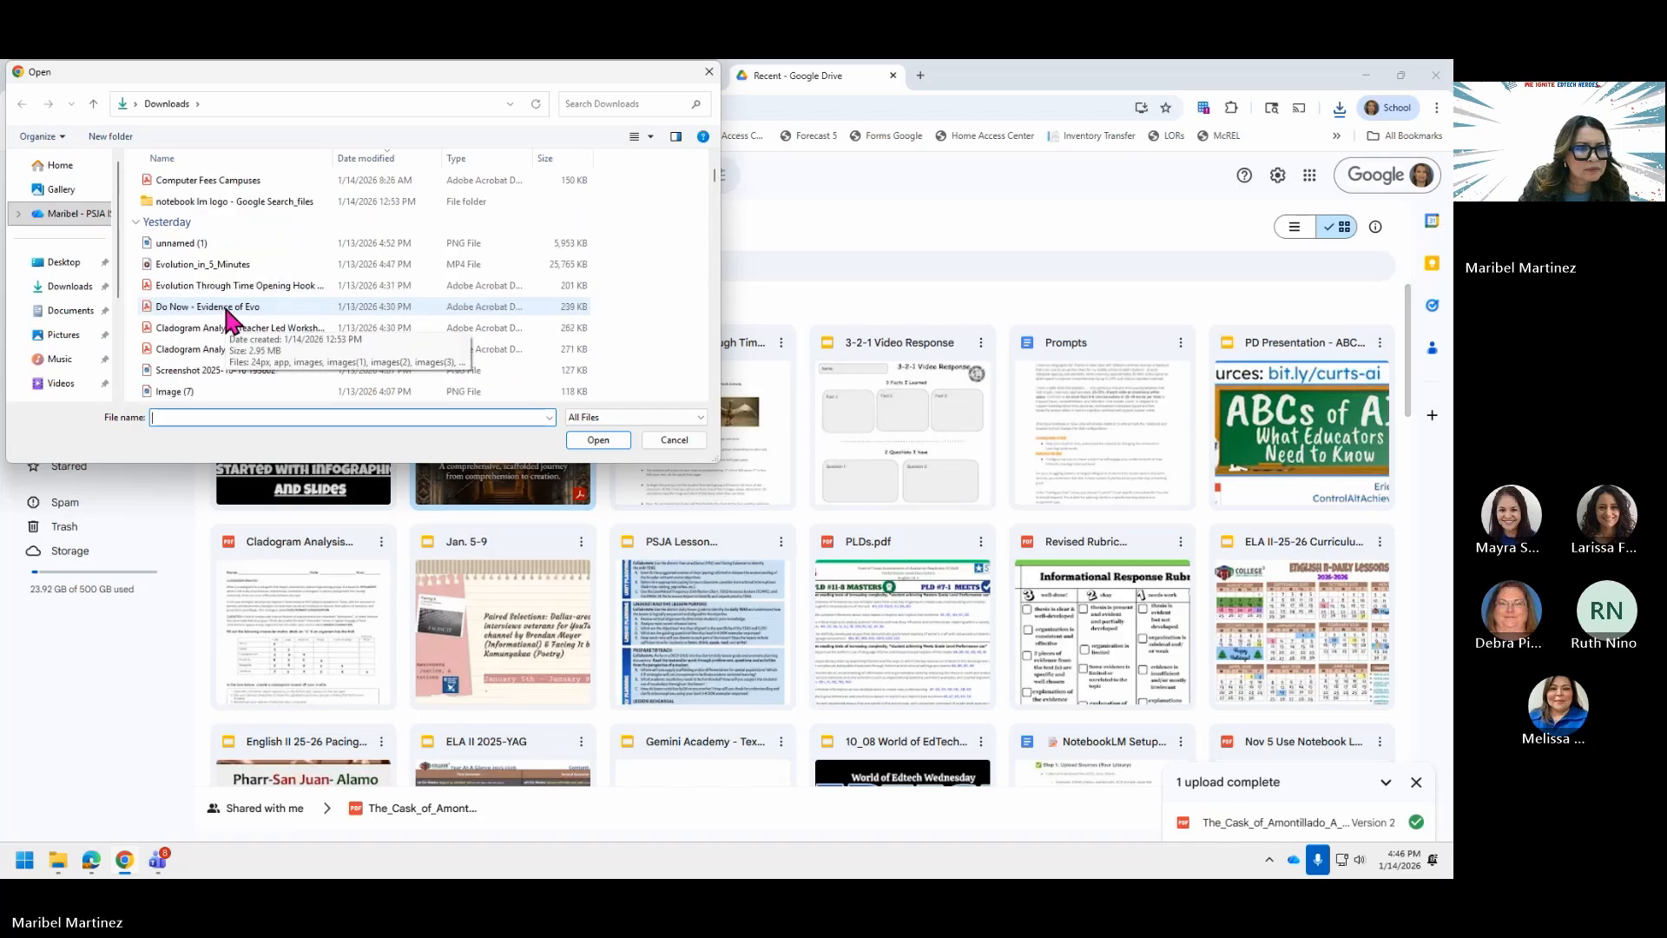
{"action": "scroll", "coordinate": [228, 321], "scroll_direction": "down", "scroll_amount": 1}
{"action": "scroll", "coordinate": [230, 325], "scroll_direction": "up", "scroll_amount": 5}
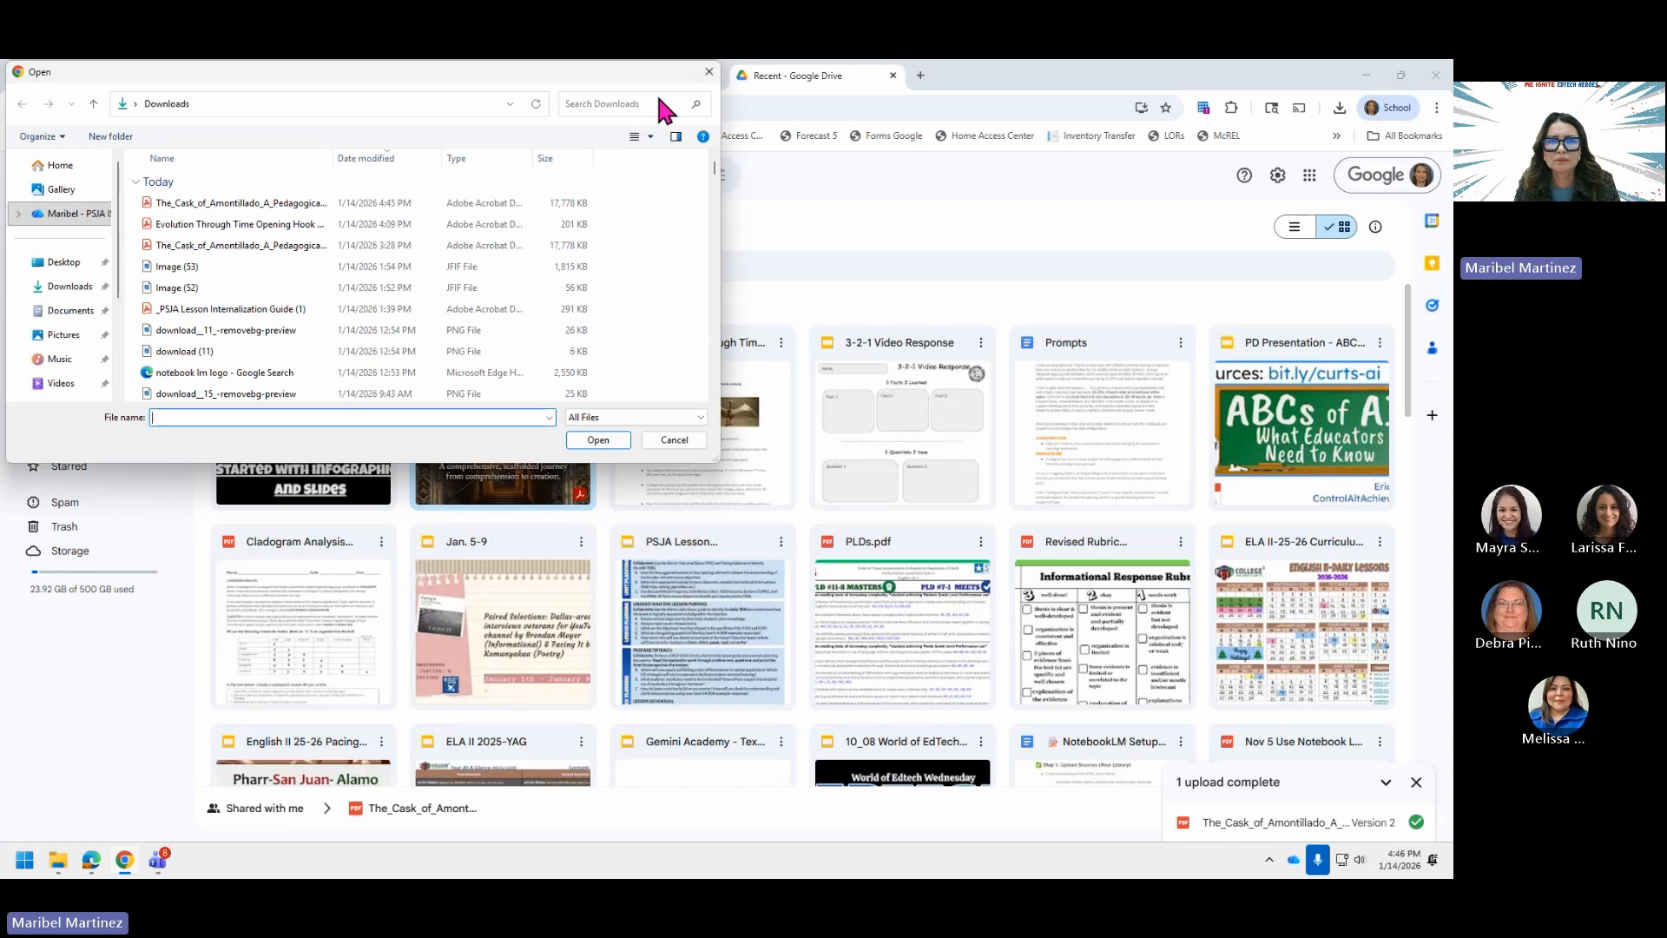
{"action": "left_click", "coordinate": [707, 74]}
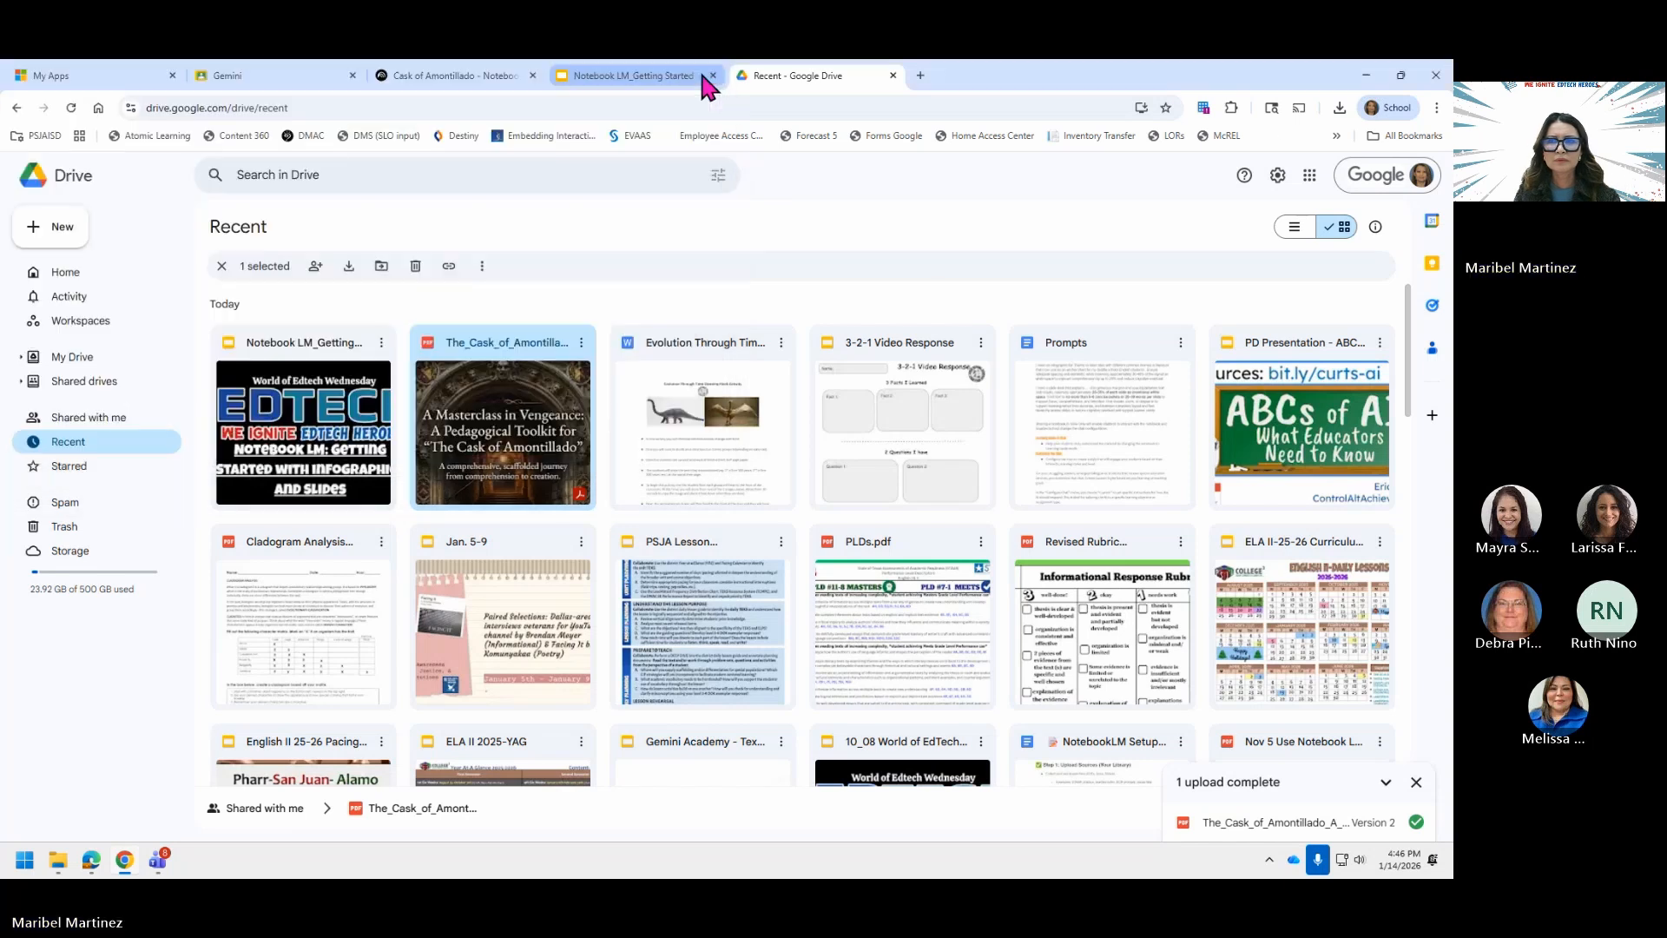
- Open the Cask of Amontillado toolkit presentation from the desktop in PowerPoint, view its file options, and return to Drive in Chrome
{"action": "left_click", "coordinate": [1362, 74]}
{"action": "double_click", "coordinate": [1233, 316]}
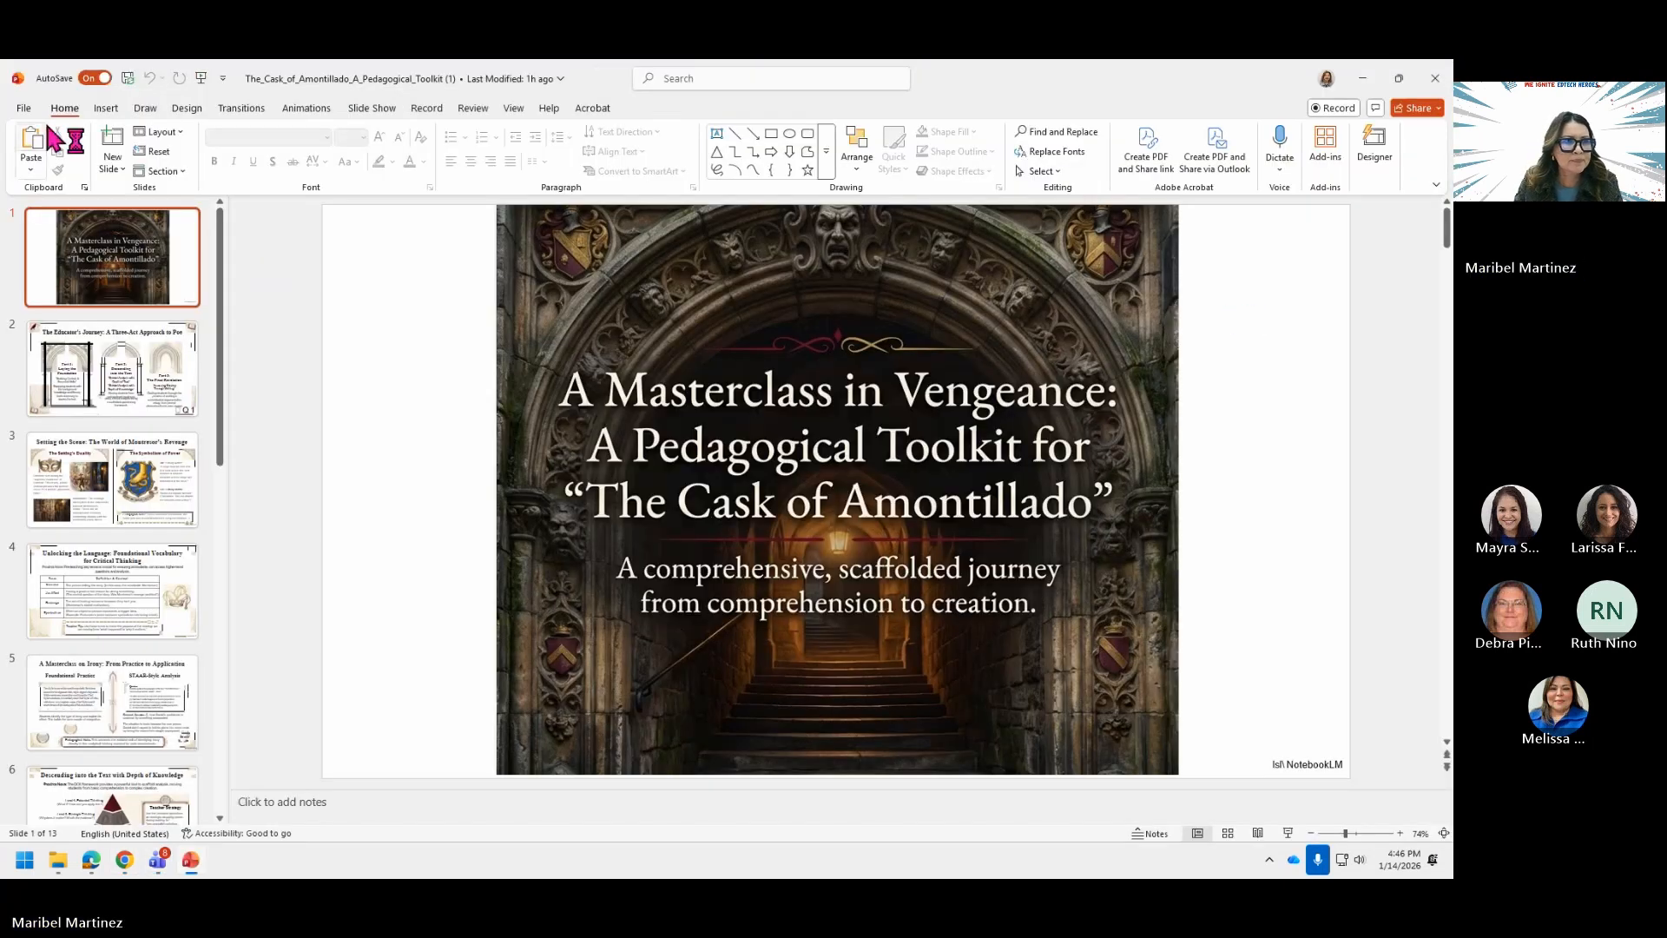
{"action": "left_click", "coordinate": [23, 108]}
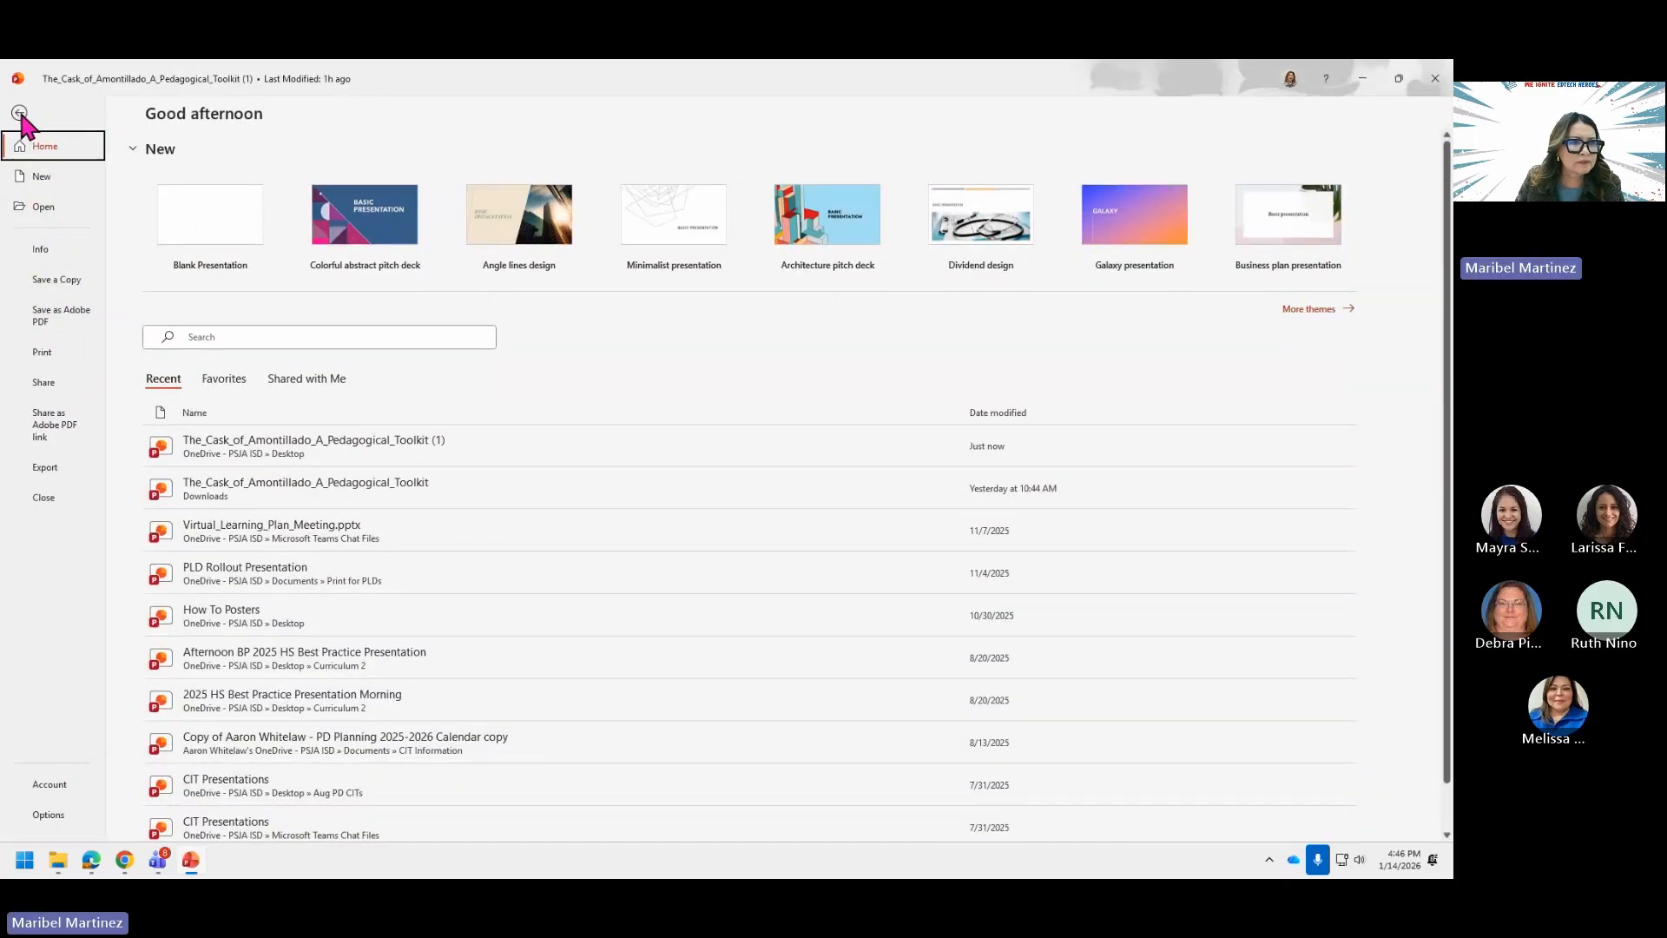
{"action": "left_click", "coordinate": [1361, 76]}
{"action": "left_click", "coordinate": [124, 859]}
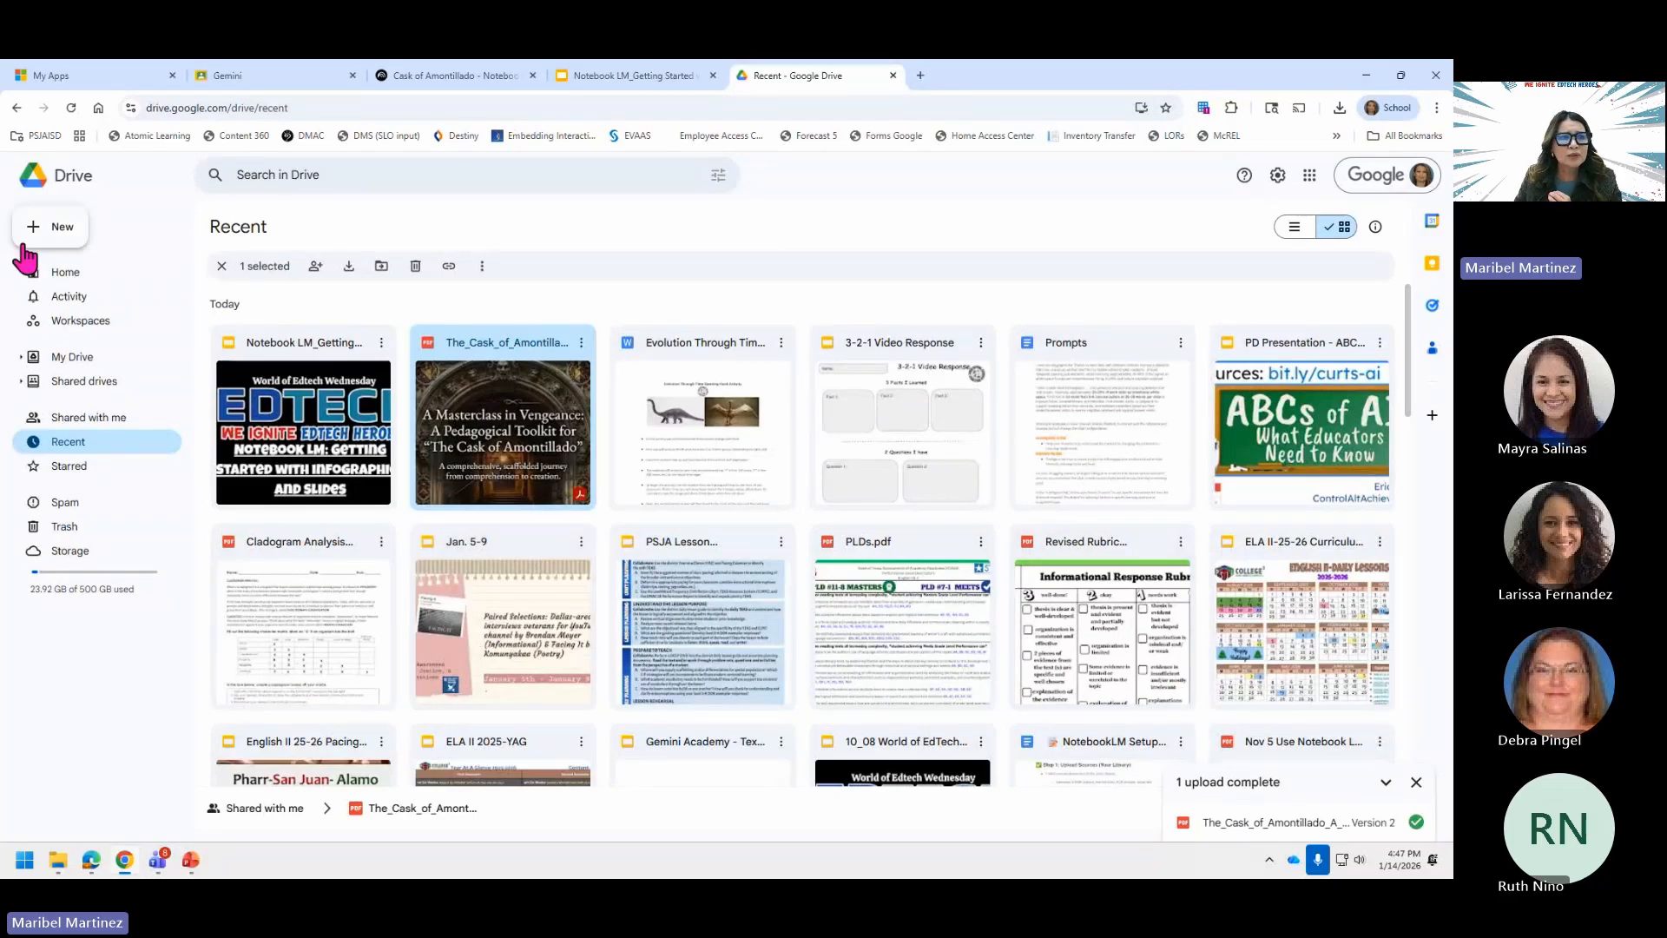
- Upload The_Cask_of_Amontillado_A_Pedagogical_Toolkit.pptx from Downloads to Drive, replacing the existing file, and reload the recent files
{"action": "left_click", "coordinate": [47, 227]}
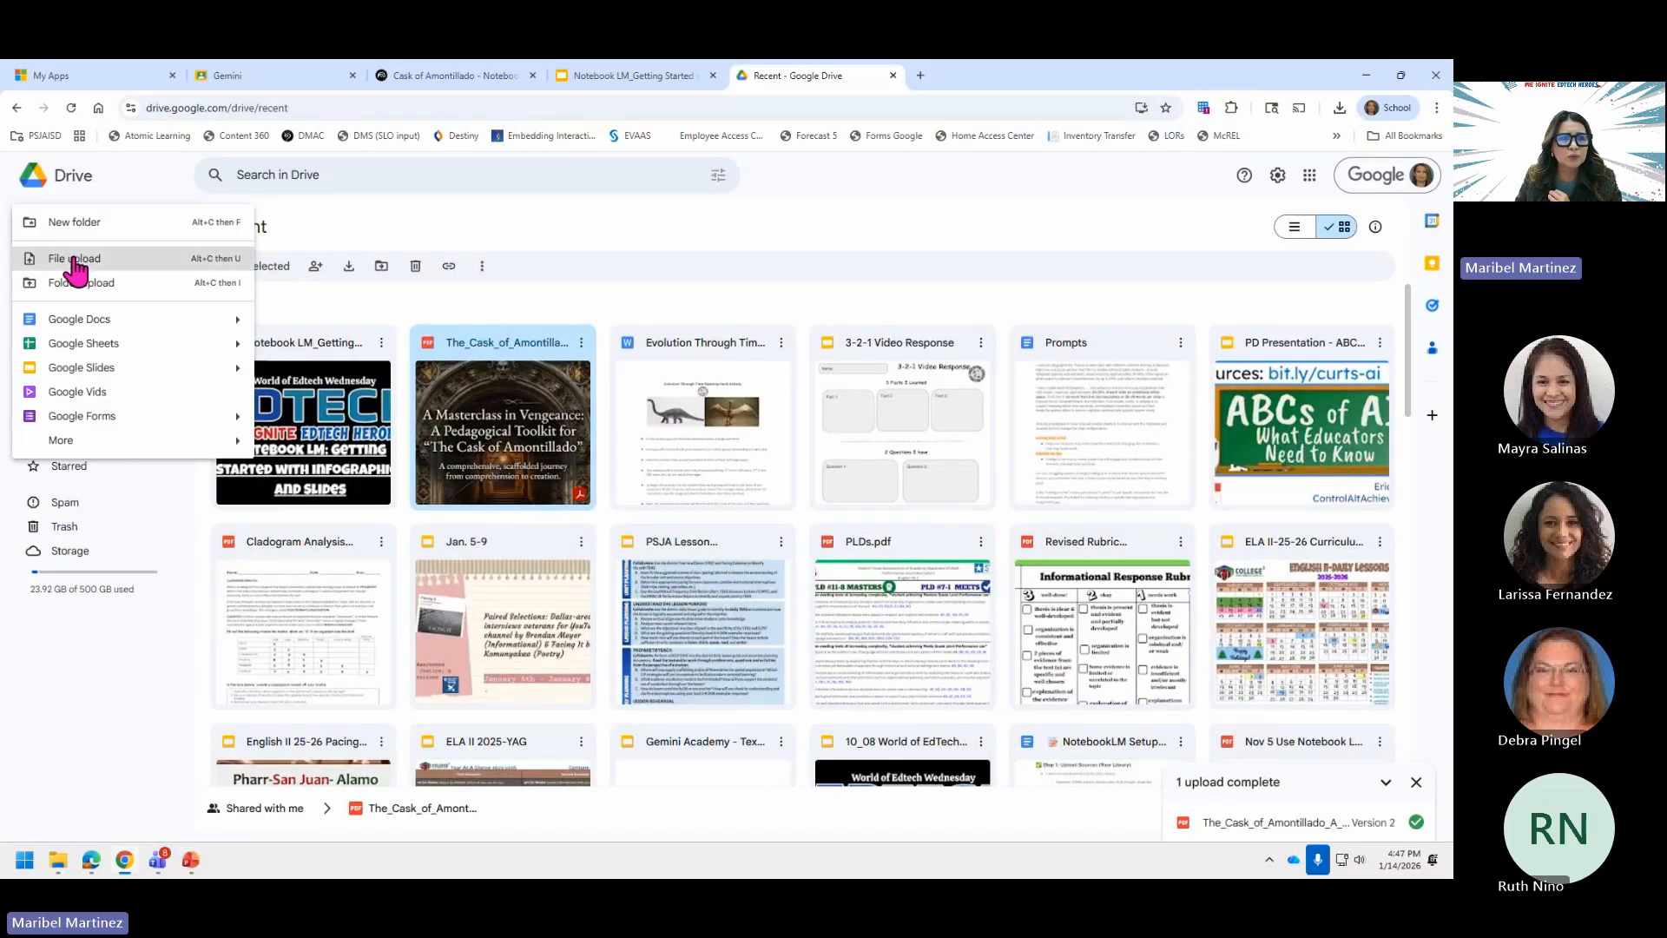
{"action": "left_click", "coordinate": [75, 261]}
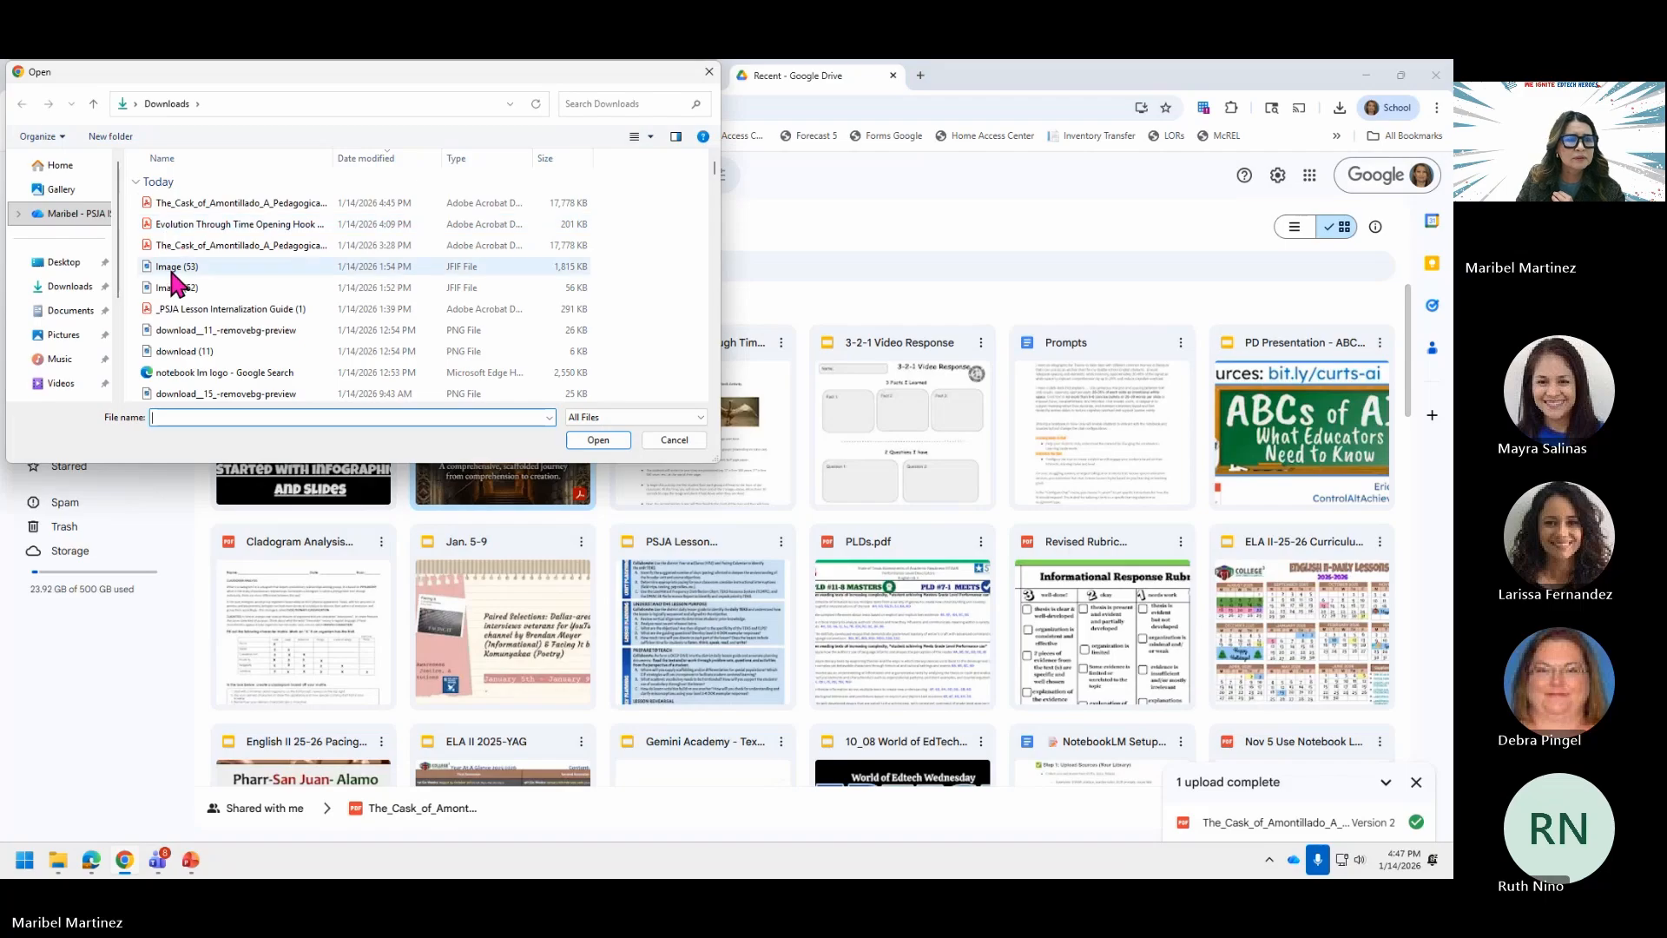
{"action": "scroll", "coordinate": [178, 328], "scroll_direction": "down", "scroll_amount": 1}
{"action": "scroll", "coordinate": [182, 335], "scroll_direction": "down", "scroll_amount": 1}
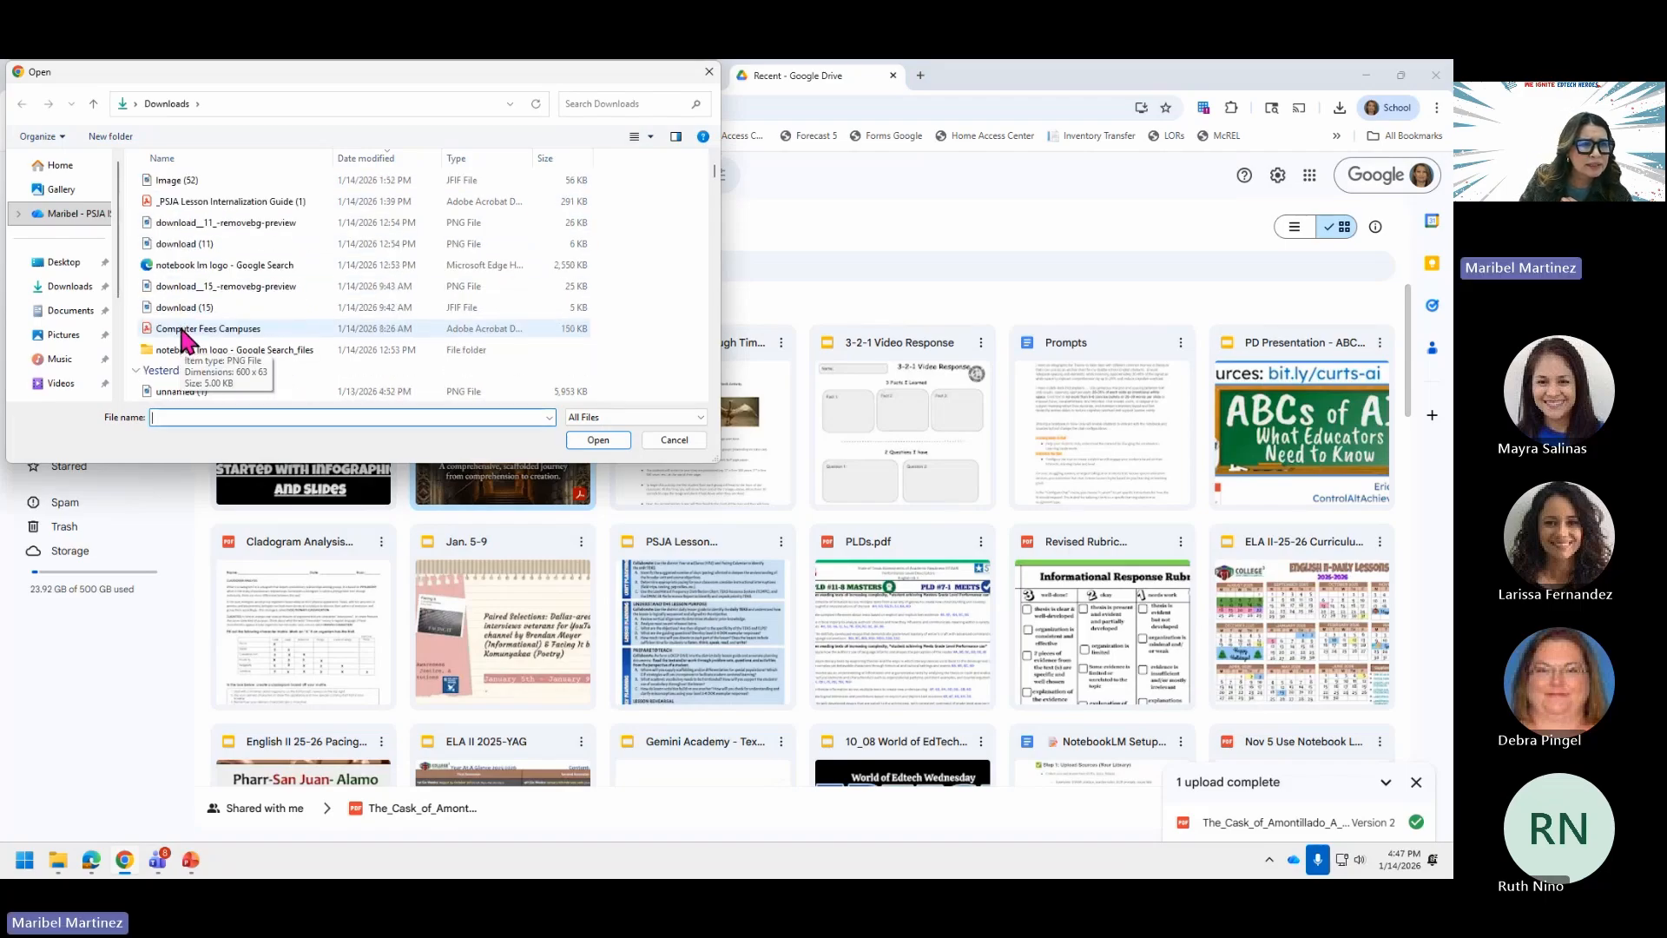
{"action": "scroll", "coordinate": [184, 339], "scroll_direction": "down", "scroll_amount": 4}
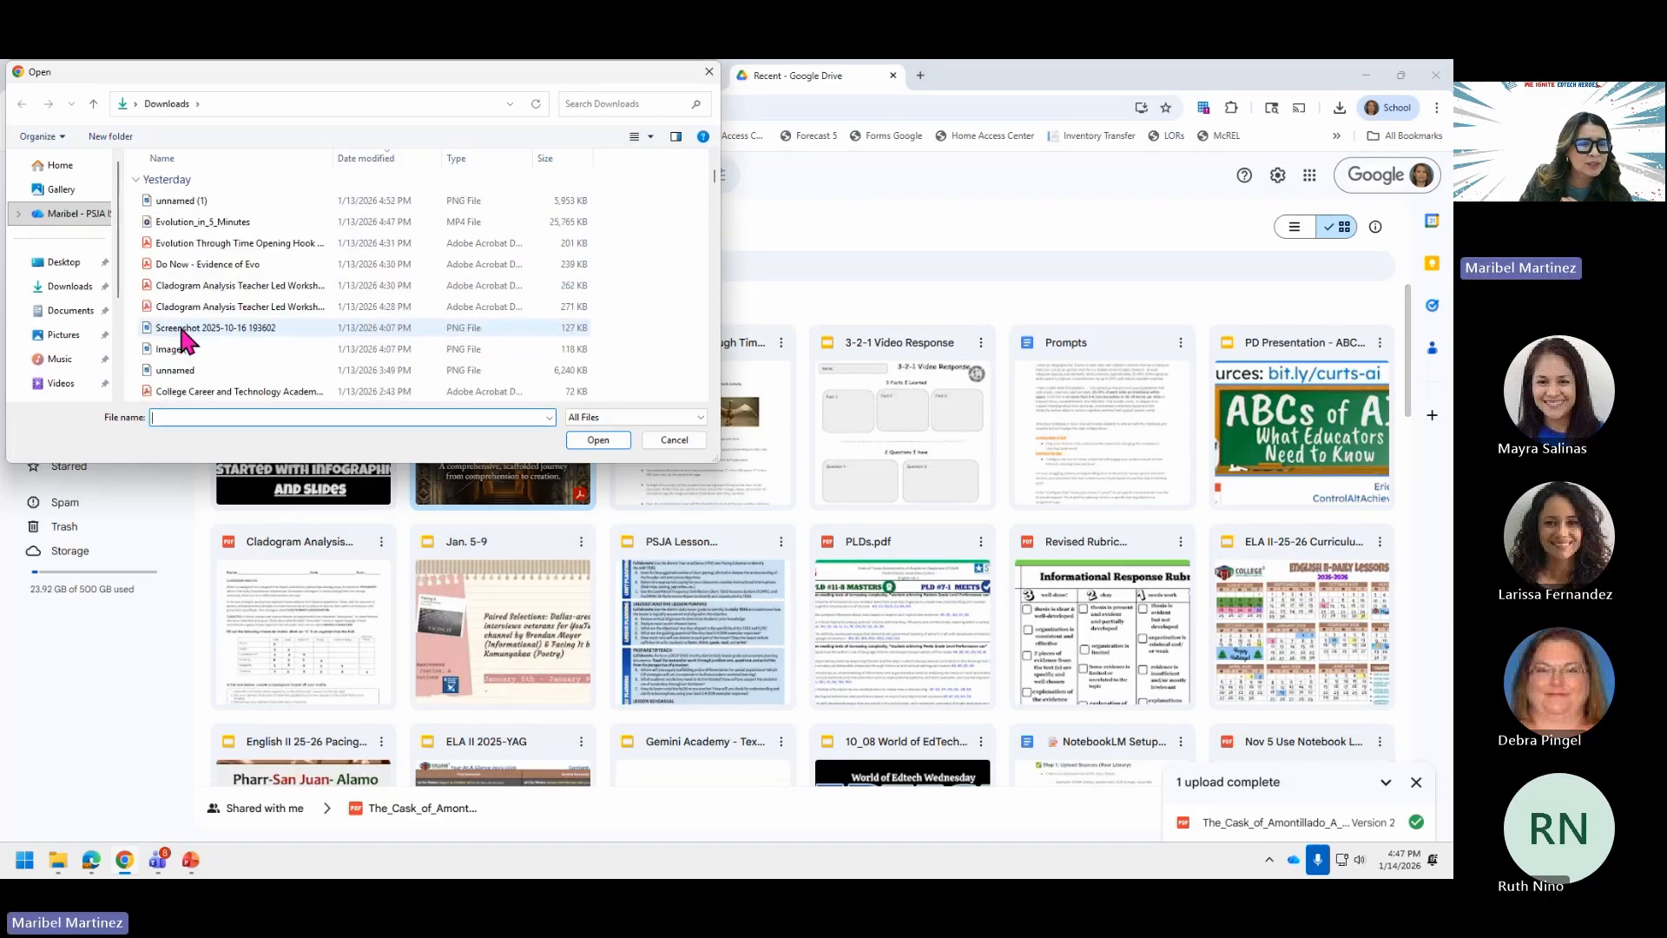
{"action": "scroll", "coordinate": [184, 338], "scroll_direction": "down", "scroll_amount": 5}
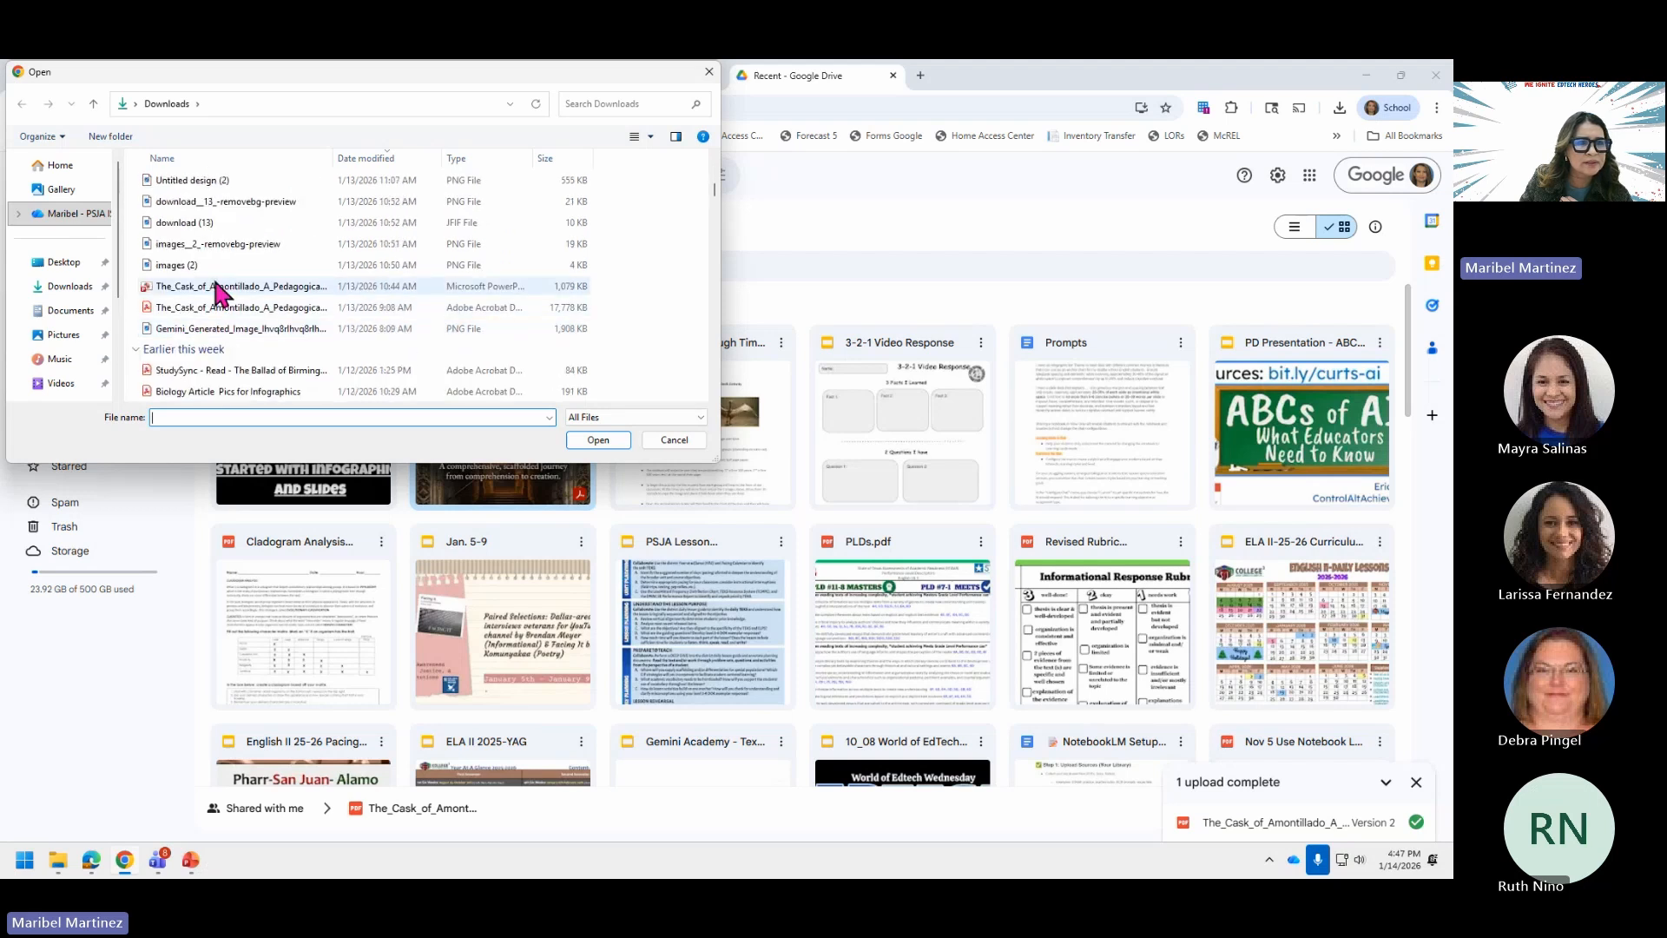
{"action": "double_click", "coordinate": [217, 288]}
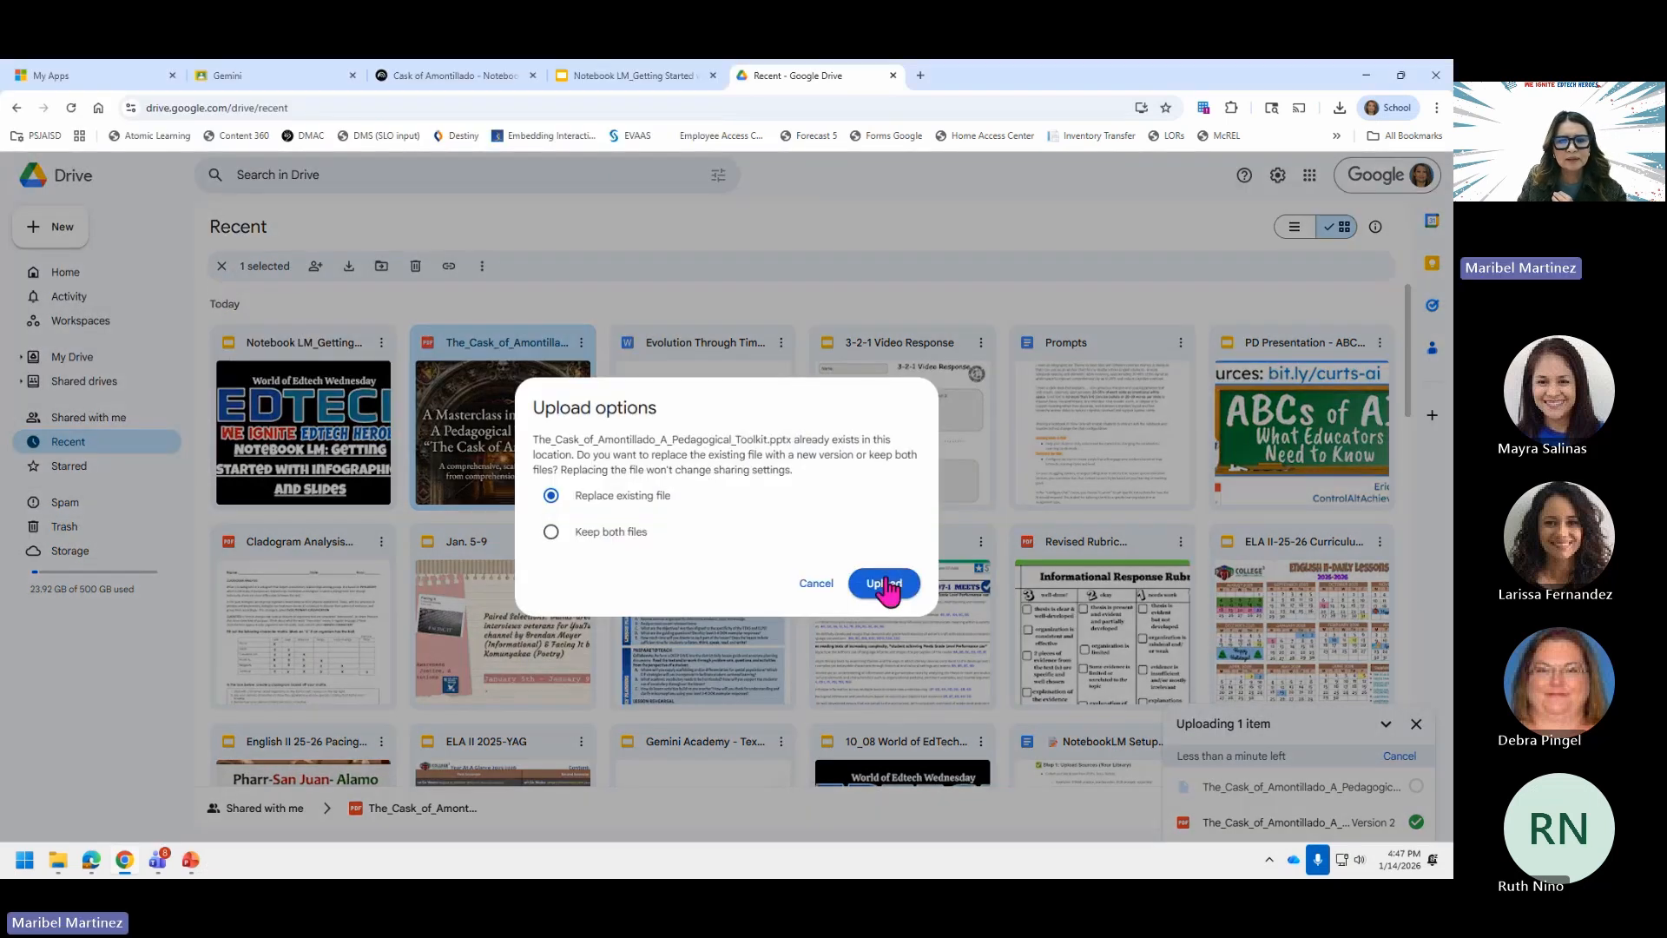
{"action": "left_click", "coordinate": [885, 582]}
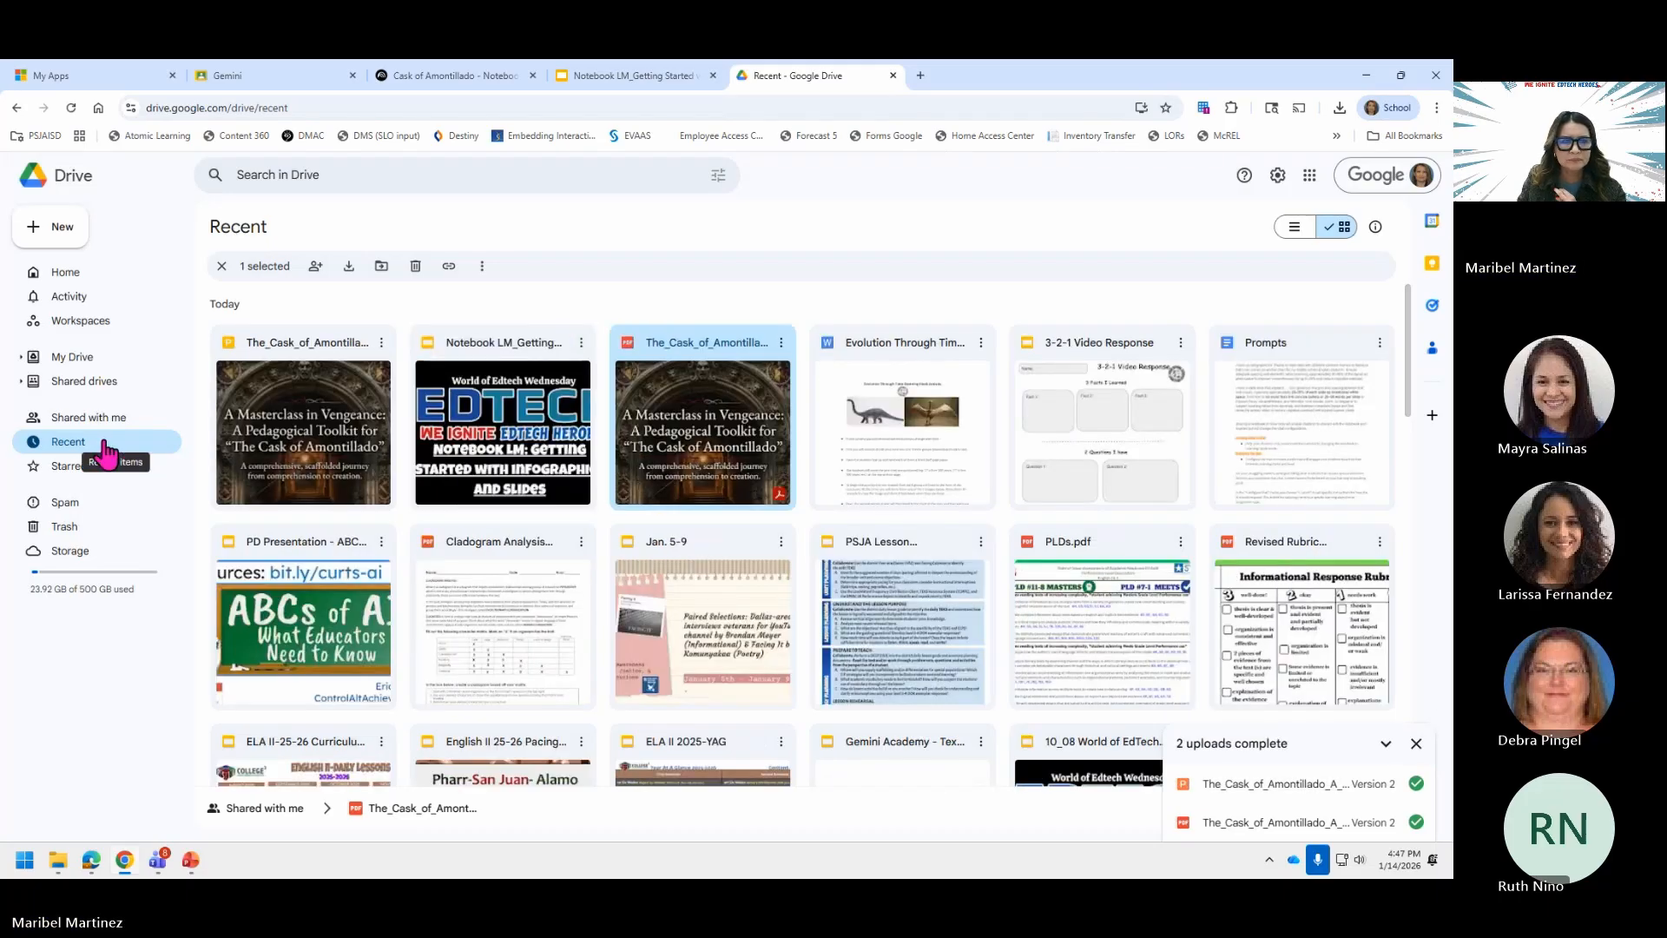
{"action": "left_click", "coordinate": [104, 445]}
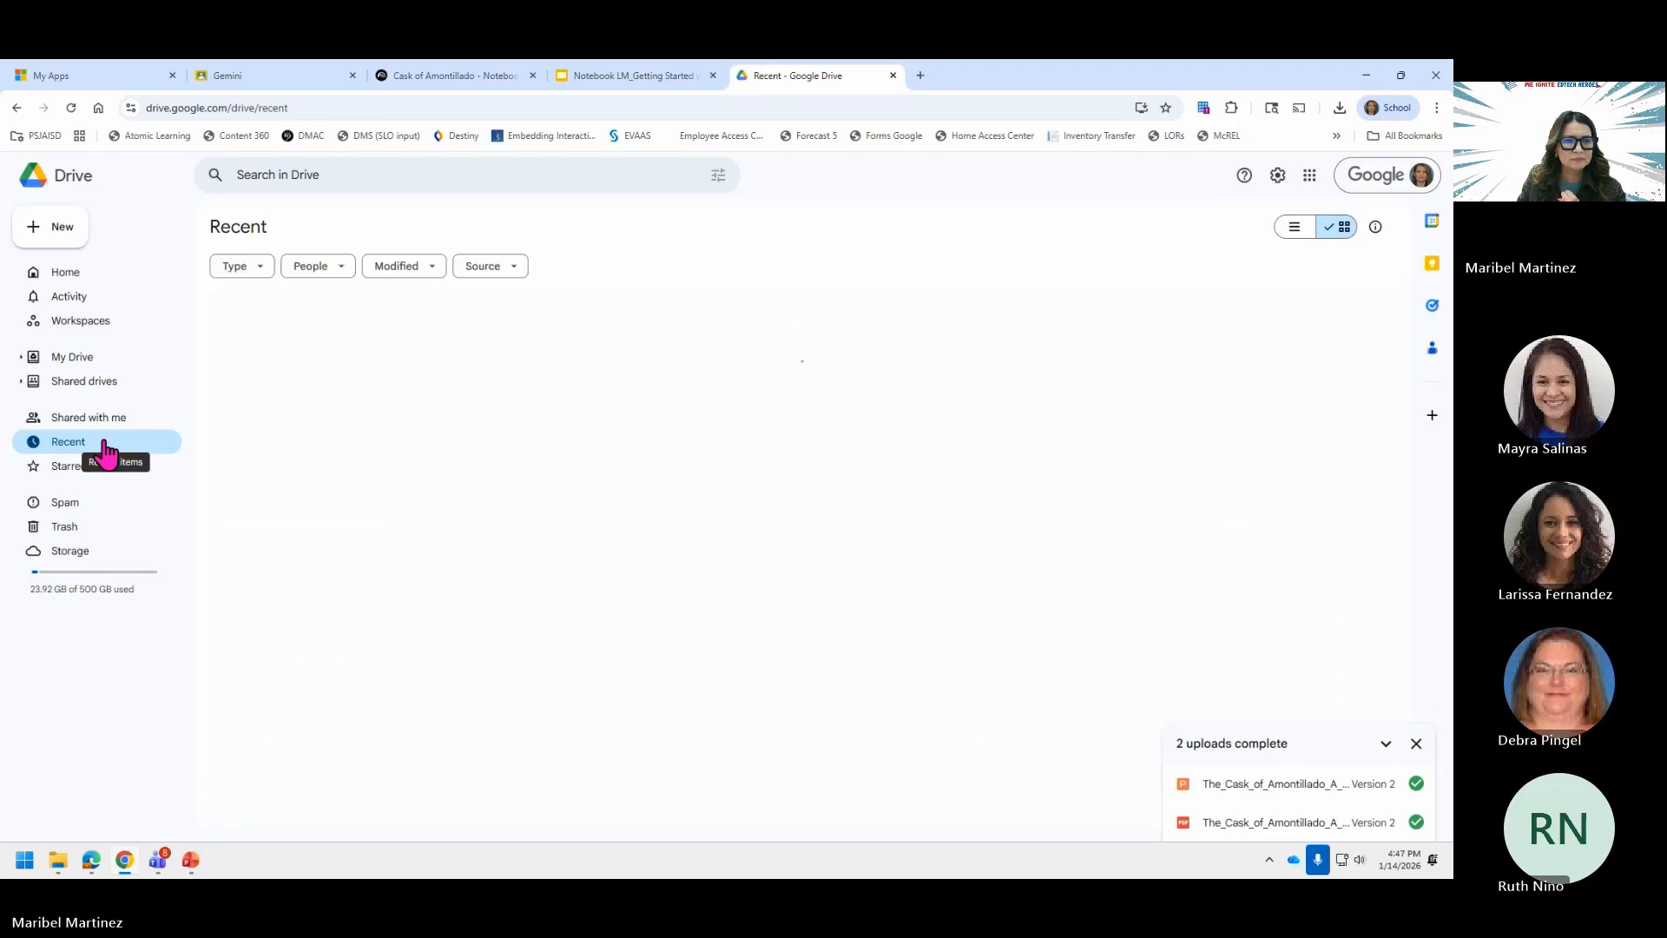